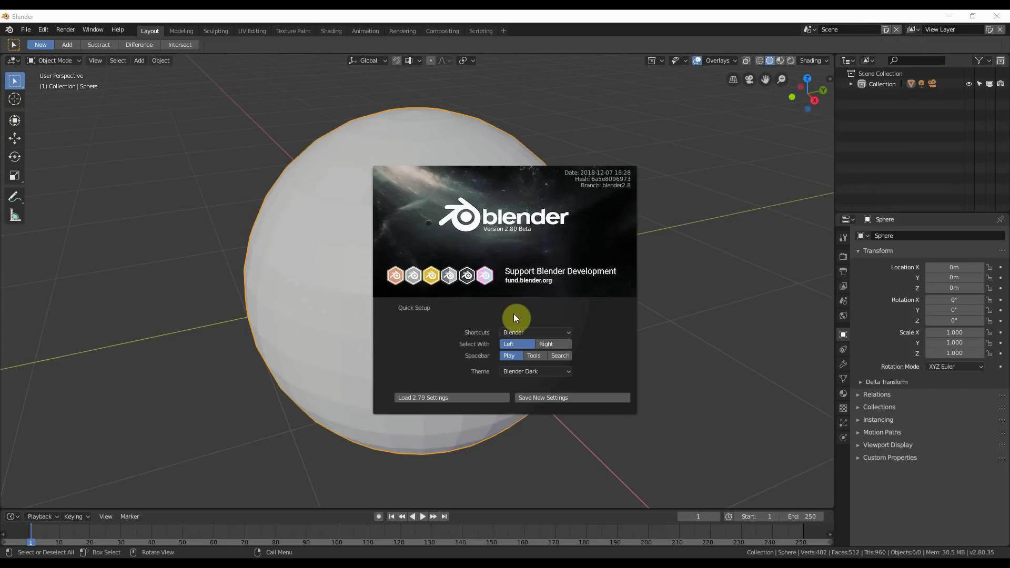
- Close the startup splash screen to reveal the sphere scene
{"action": "left_click", "coordinate": [433, 136]}
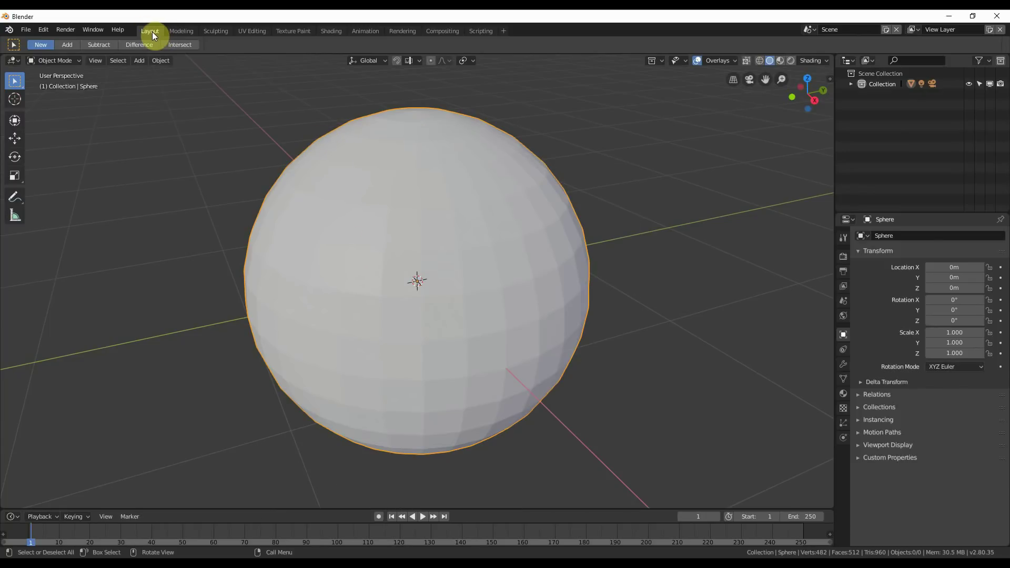
- Put the sphere in Edit Mode in the Modeling workspace and deselect the whole mesh
{"action": "left_click", "coordinate": [184, 31]}
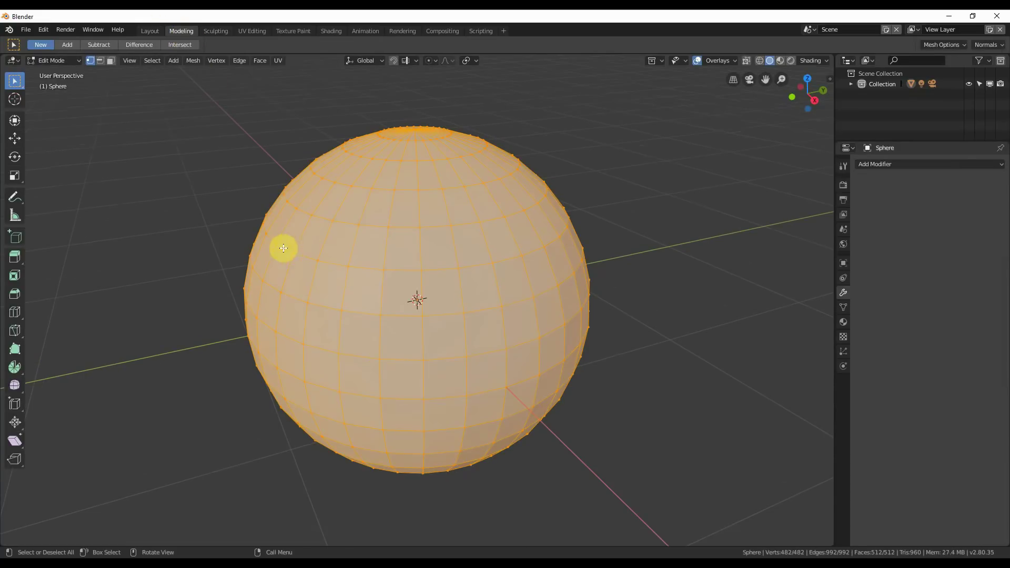
{"action": "left_click", "coordinate": [149, 30]}
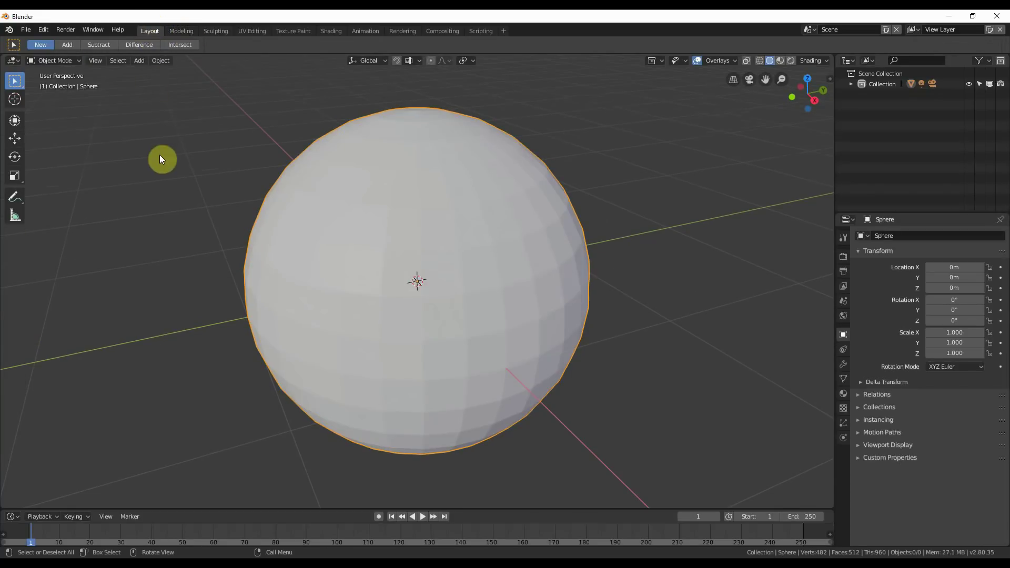
{"action": "key", "text": "Tab"}
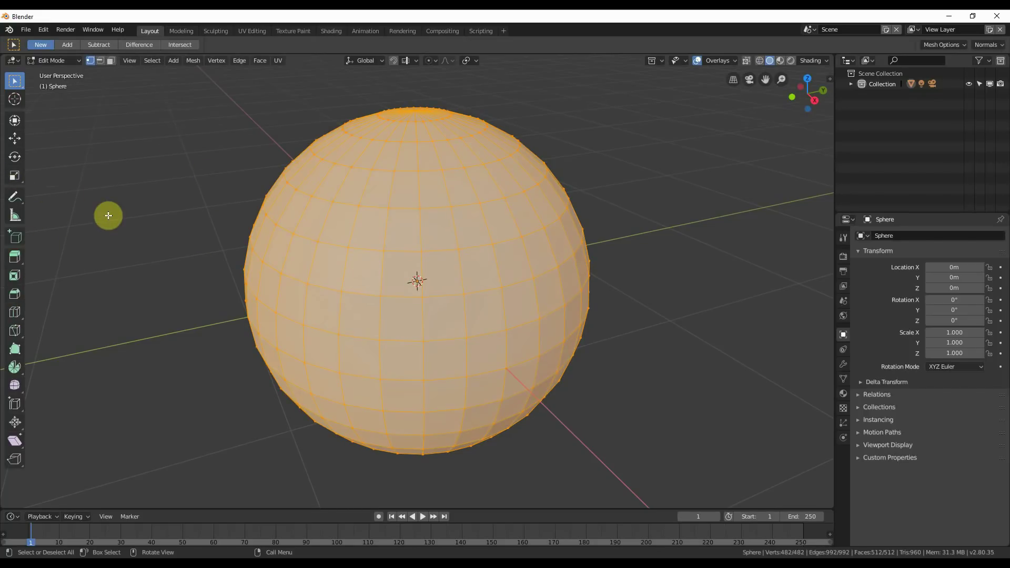
{"action": "left_click", "coordinate": [180, 31]}
{"action": "key", "text": "Tab"}
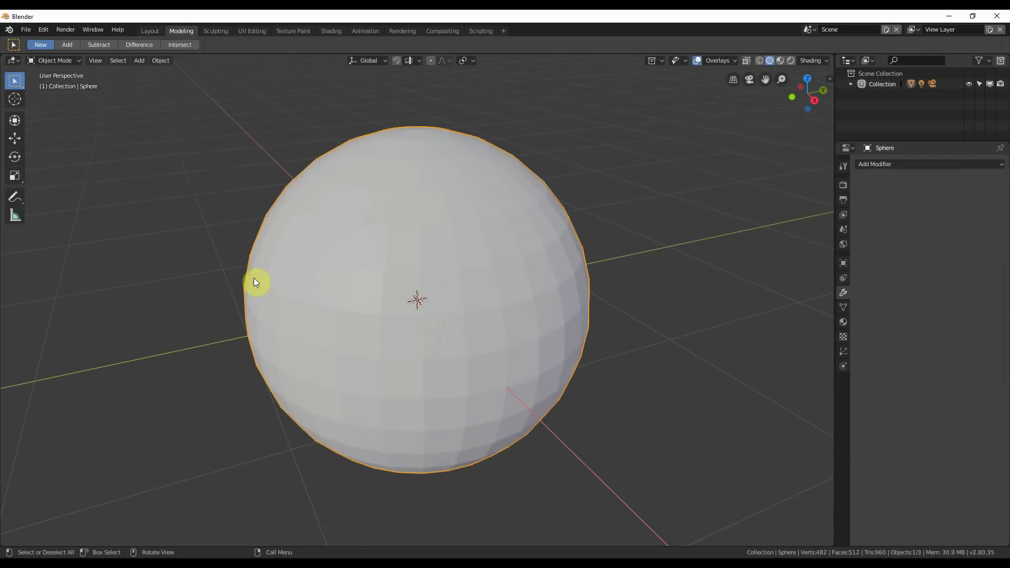
{"action": "key", "text": "Tab"}
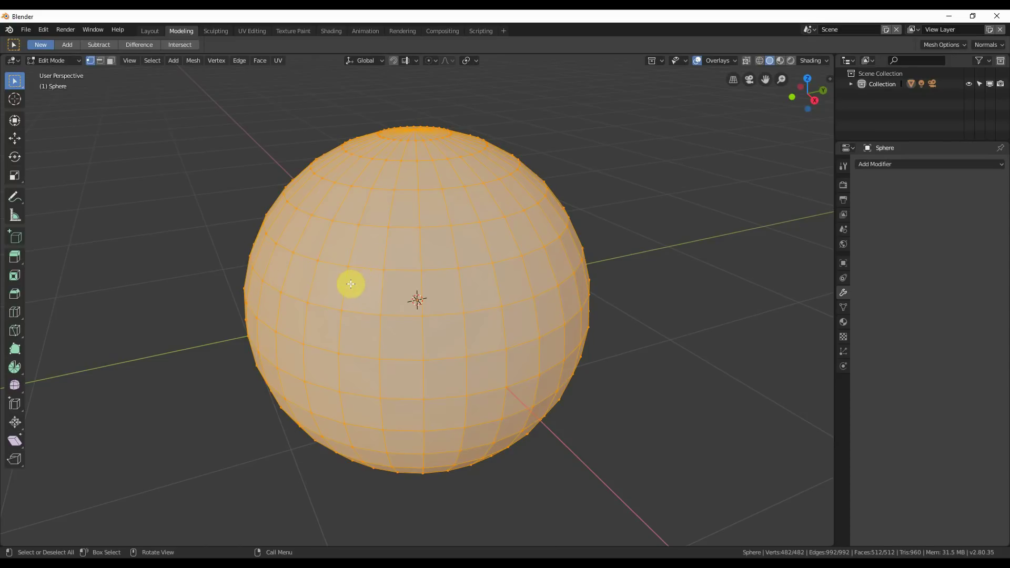
{"action": "key", "text": "a"}
{"action": "key", "text": "a"}
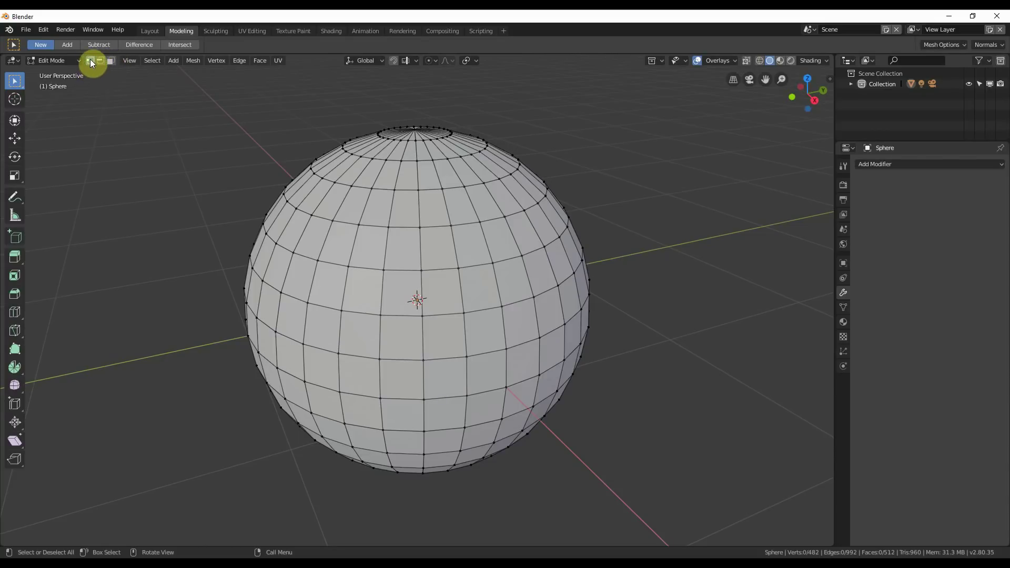
- Pick vertices by clicking and box-selecting, ending with two upper-middle faces selected
{"action": "left_click_drag", "start_coordinate": [346, 219], "coordinate": [442, 266]}
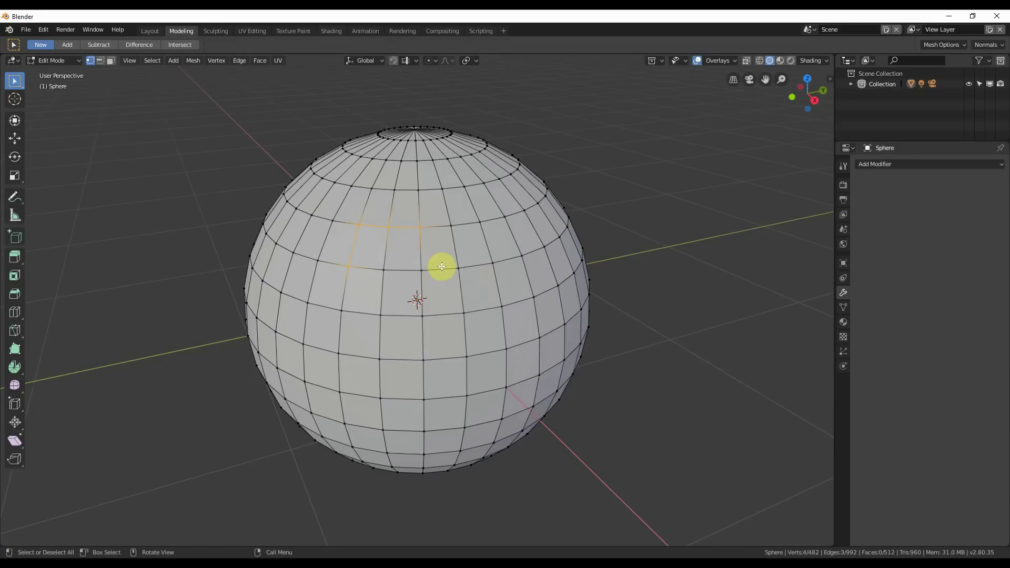
{"action": "left_click", "coordinate": [357, 225]}
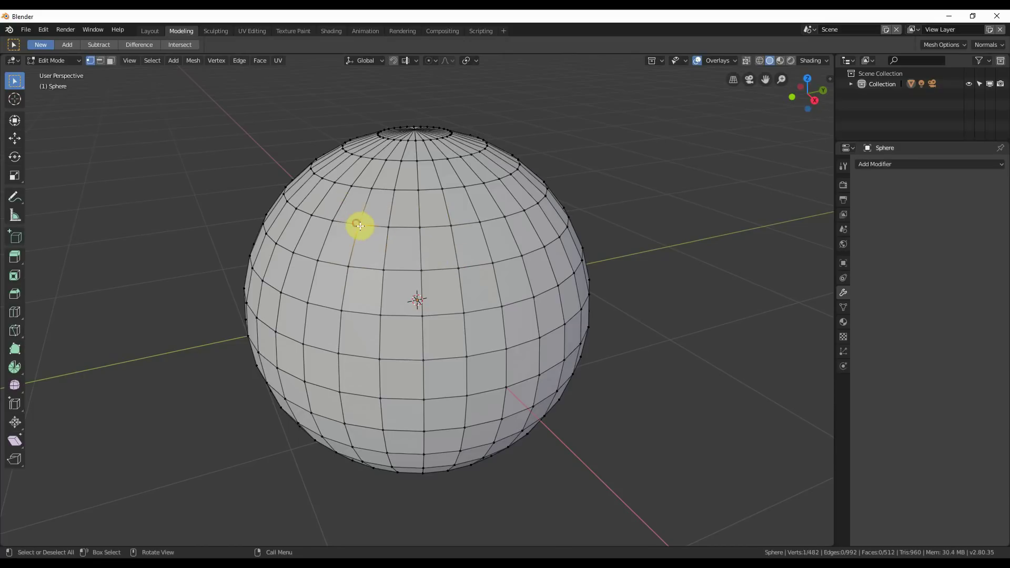
{"action": "left_click", "coordinate": [387, 227], "text": "shift"}
{"action": "left_click", "coordinate": [349, 266], "text": "shift"}
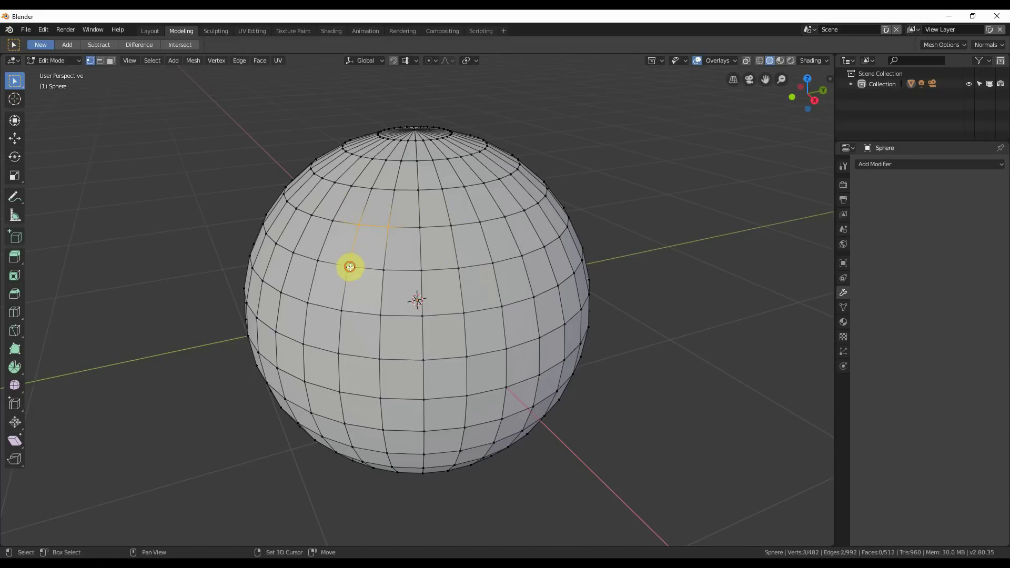
{"action": "left_click_drag", "start_coordinate": [315, 199], "coordinate": [398, 317], "text": "shift"}
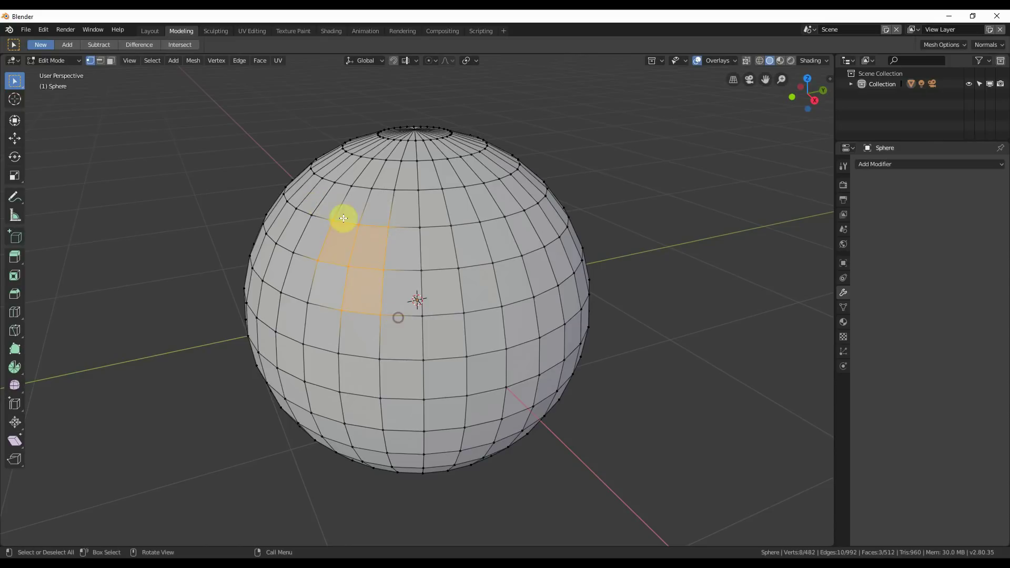
{"action": "mouse_move", "coordinate": [486, 259]}
{"action": "left_mouse_down"}
{"action": "mouse_move", "coordinate": [356, 196]}
{"action": "mouse_move", "coordinate": [476, 270]}
{"action": "left_mouse_up"}
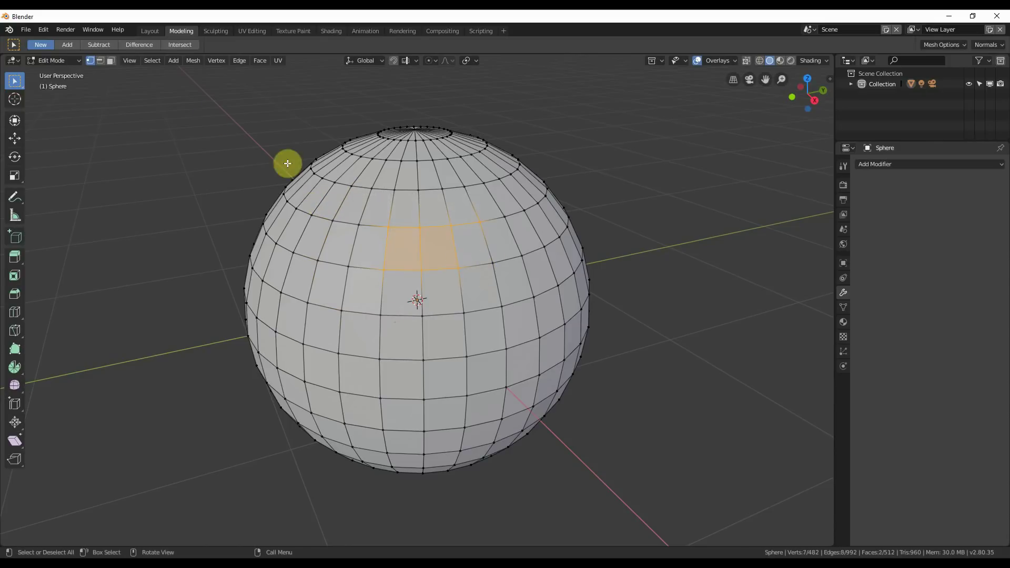
- In Edge select mode, clear the selection and pick three edges down the sphere
{"action": "left_click", "coordinate": [100, 59]}
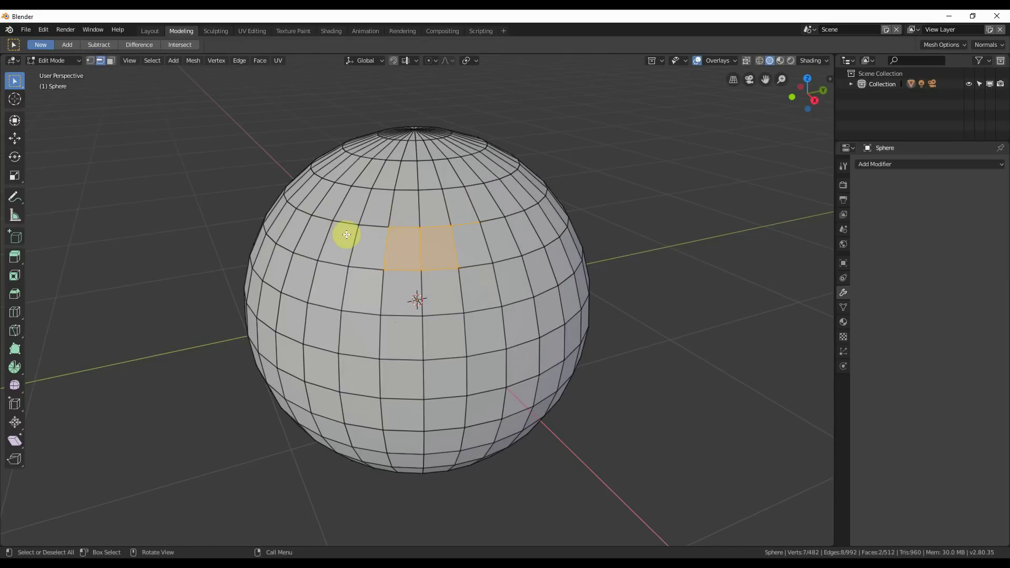
{"action": "key", "text": "alt+a"}
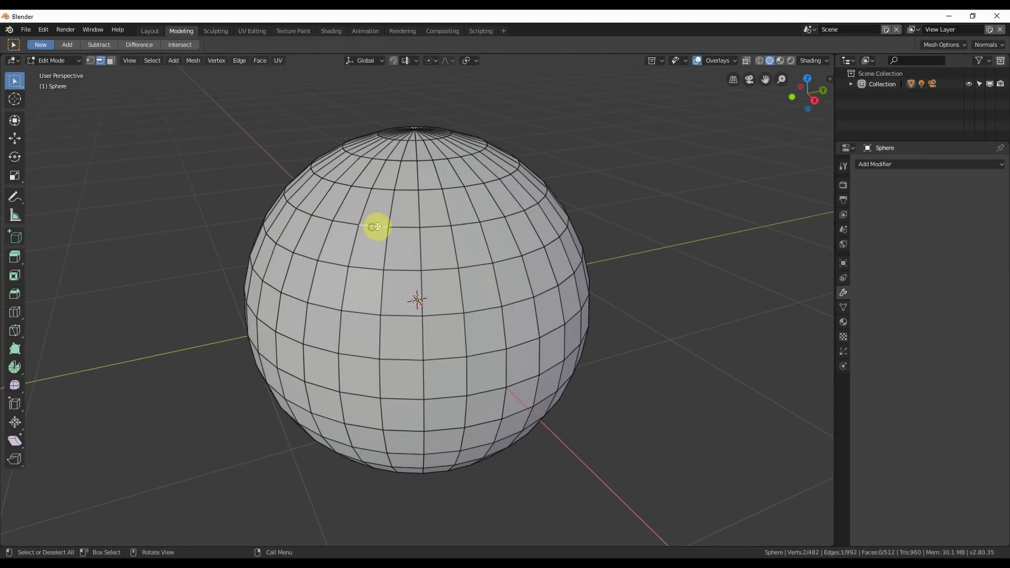
{"action": "left_click", "coordinate": [389, 188]}
{"action": "left_click", "coordinate": [404, 226]}
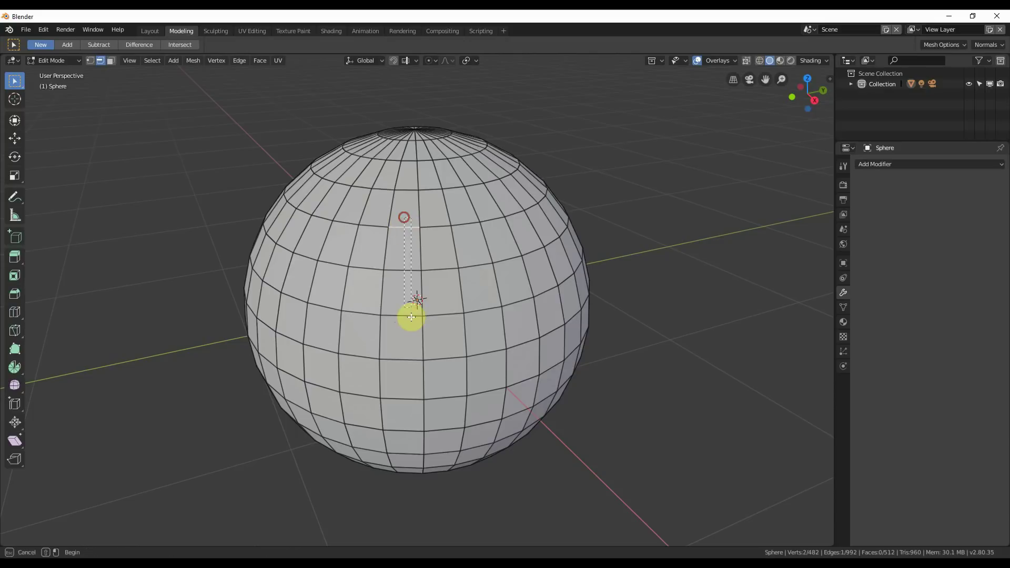
{"action": "left_click", "coordinate": [413, 314], "text": "ctrl"}
- In Face select mode, pick single faces, stepping along the upper row
{"action": "left_click", "coordinate": [110, 60]}
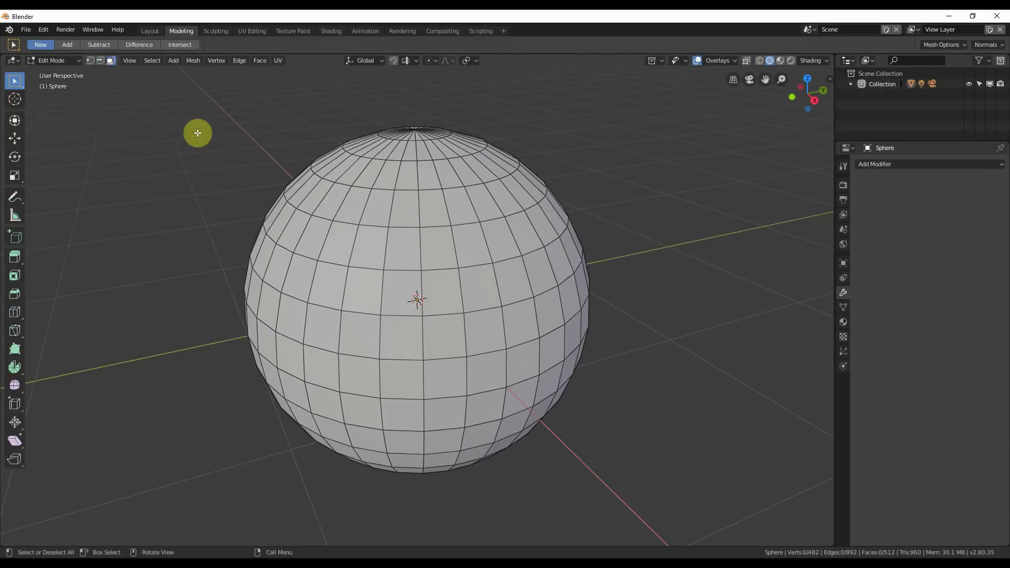
{"action": "left_click", "coordinate": [362, 246]}
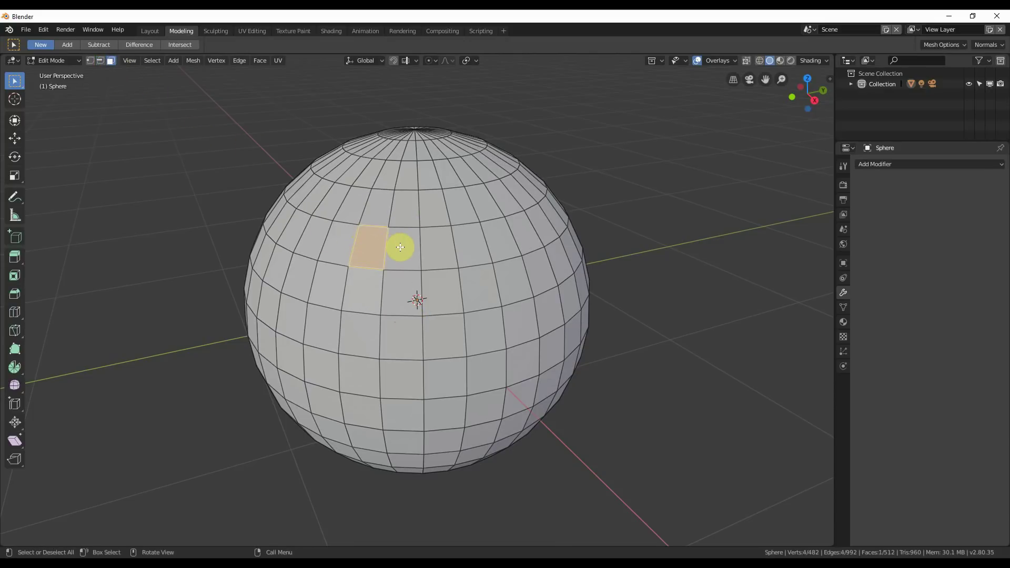
{"action": "left_click", "coordinate": [400, 247]}
{"action": "left_click", "coordinate": [372, 250]}
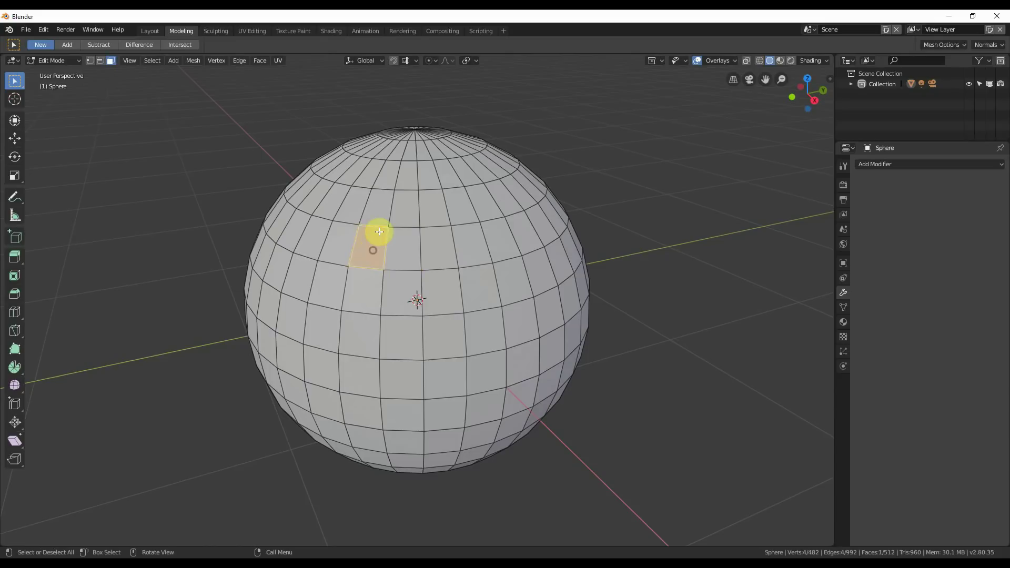
{"action": "left_click", "coordinate": [382, 217]}
{"action": "left_click", "coordinate": [405, 213]}
{"action": "left_click", "coordinate": [434, 215]}
- Box-select a group of faces, then Shift-add five more faces across the upper front
{"action": "left_click_drag", "start_coordinate": [329, 205], "coordinate": [480, 360]}
{"action": "left_click_drag", "start_coordinate": [379, 223], "coordinate": [402, 259]}
{"action": "left_click_drag", "start_coordinate": [353, 213], "coordinate": [402, 248]}
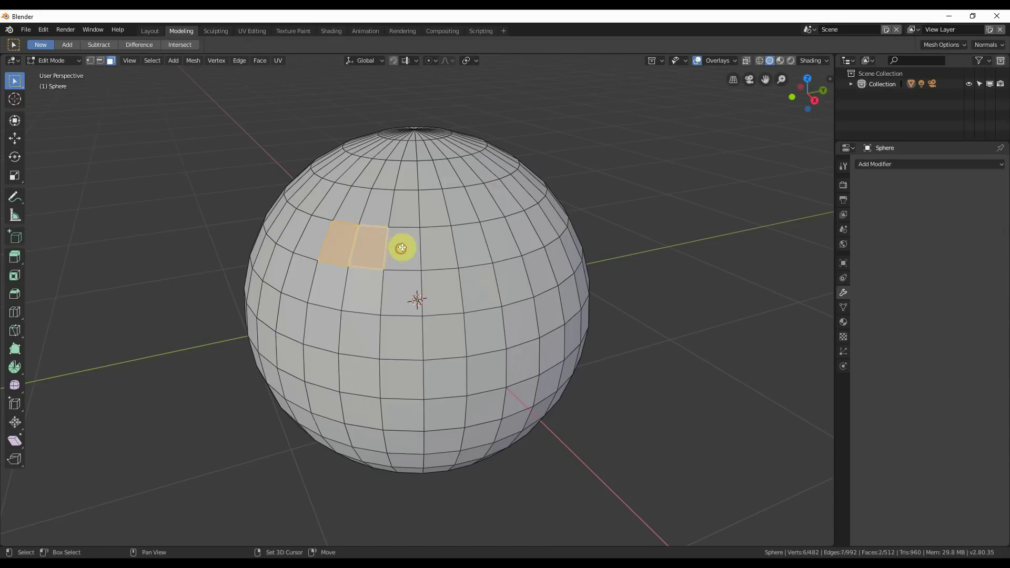
{"action": "left_click", "coordinate": [402, 248], "text": "shift"}
{"action": "left_click", "coordinate": [405, 209], "text": "shift"}
{"action": "left_click", "coordinate": [438, 247], "text": "shift"}
{"action": "left_click", "coordinate": [467, 251], "text": "shift"}
{"action": "left_click", "coordinate": [460, 210], "text": "shift"}
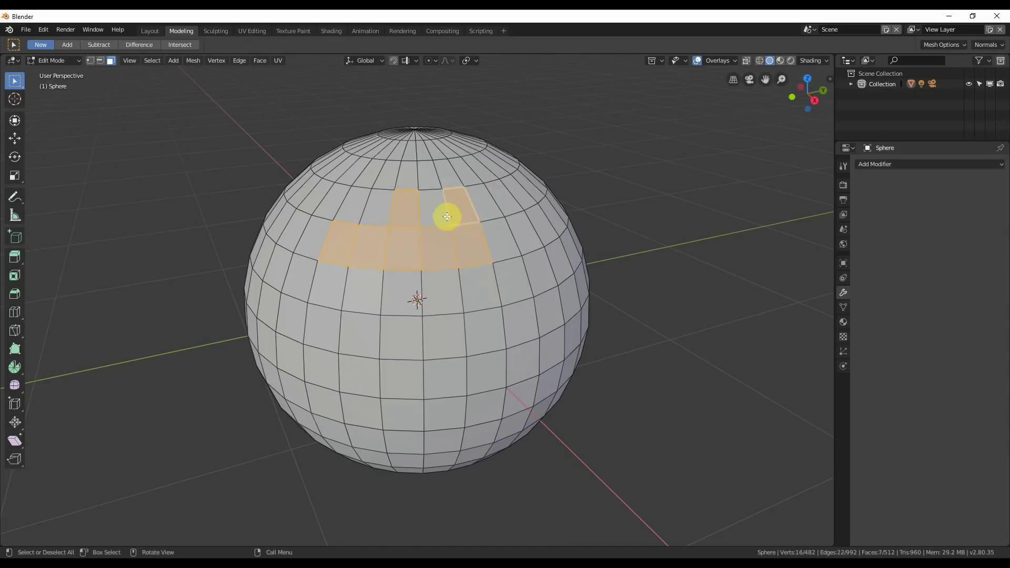
- Cycle and combine vertex, edge and face modes, then select an eleven-face block
{"action": "left_click", "coordinate": [89, 61]}
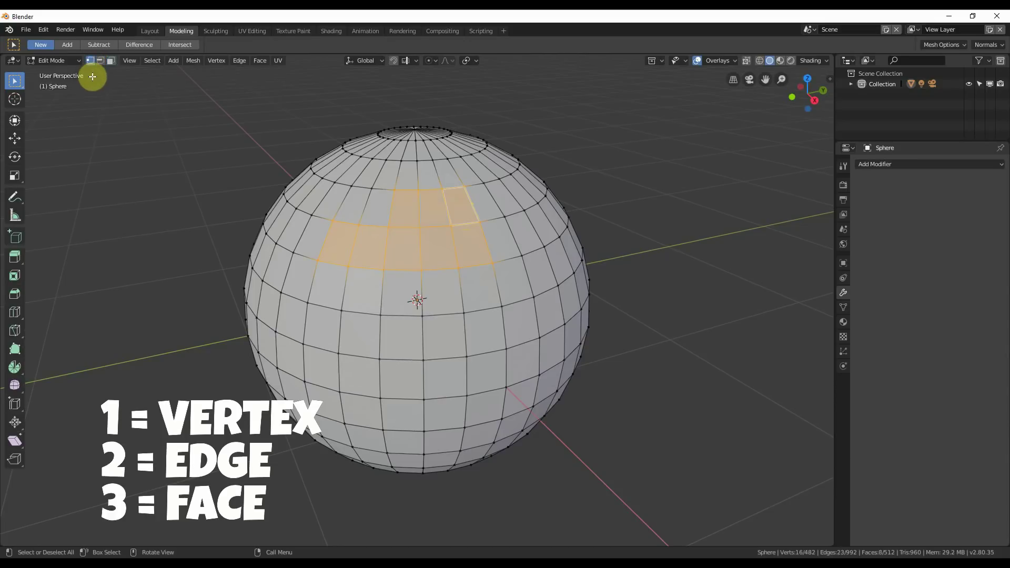
{"action": "left_click", "coordinate": [100, 61]}
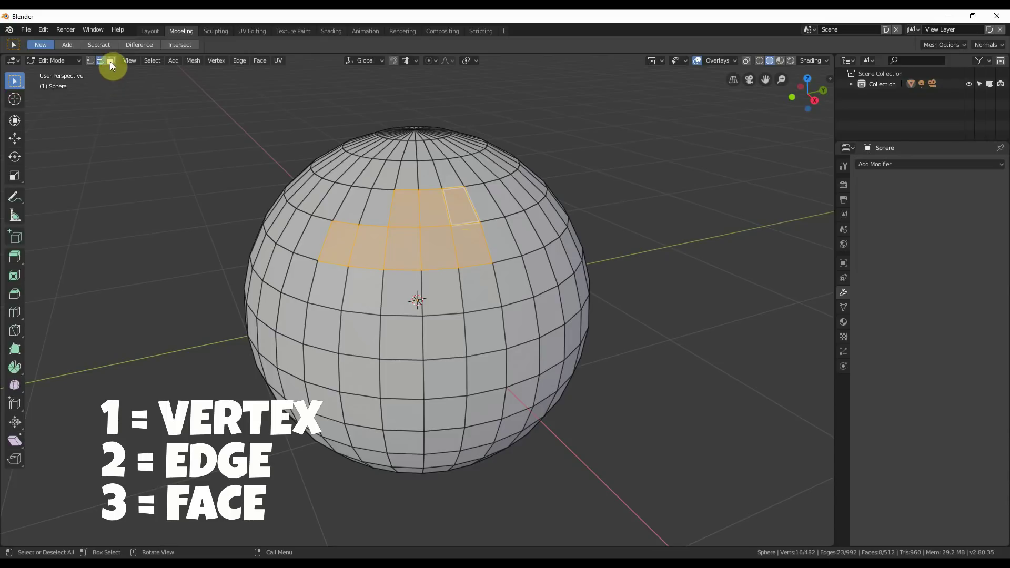
{"action": "left_click", "coordinate": [110, 61]}
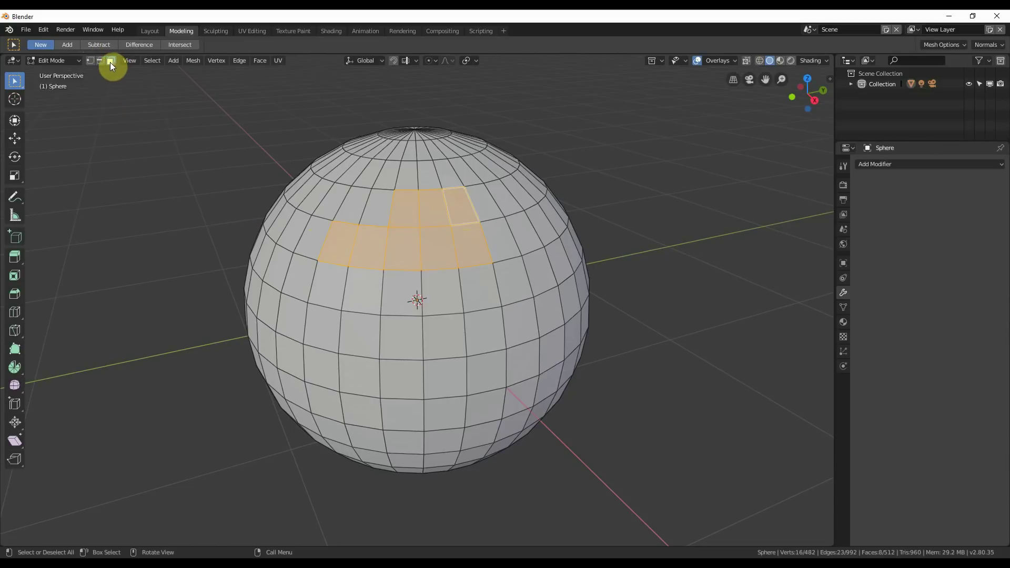
{"action": "left_click", "coordinate": [91, 61], "text": "shift"}
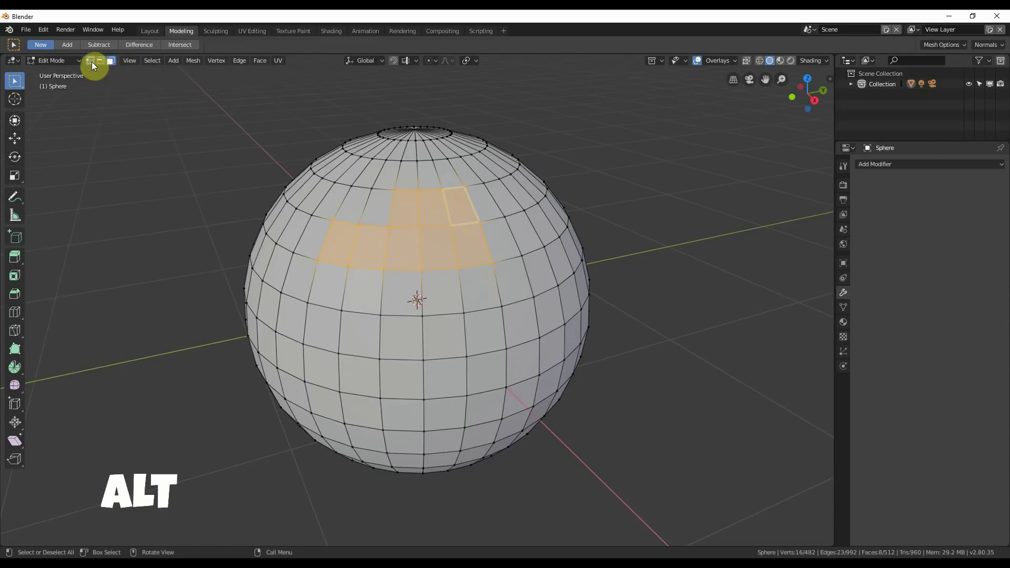
{"action": "left_click", "coordinate": [100, 61], "text": "shift"}
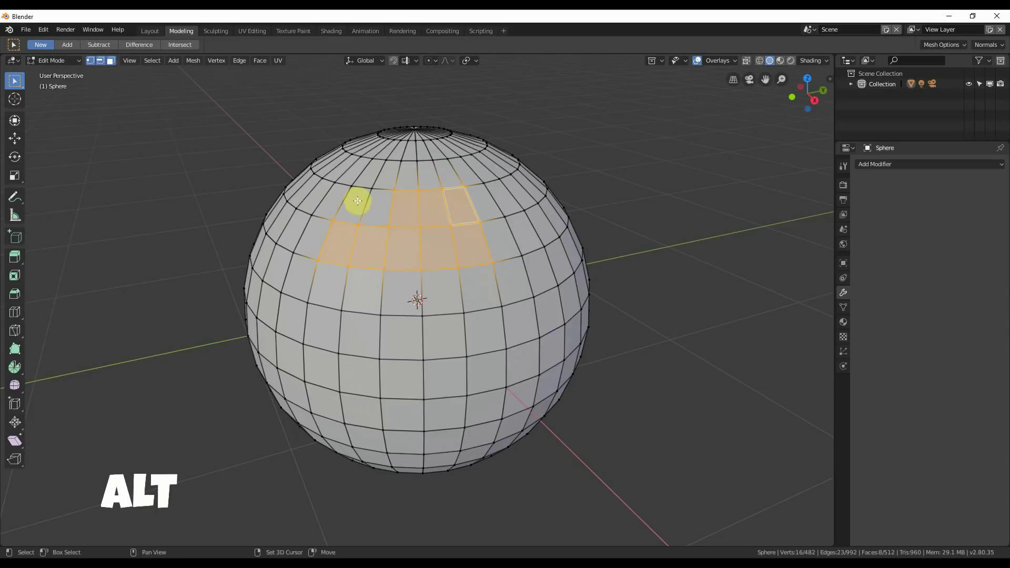
{"action": "left_click", "coordinate": [316, 247]}
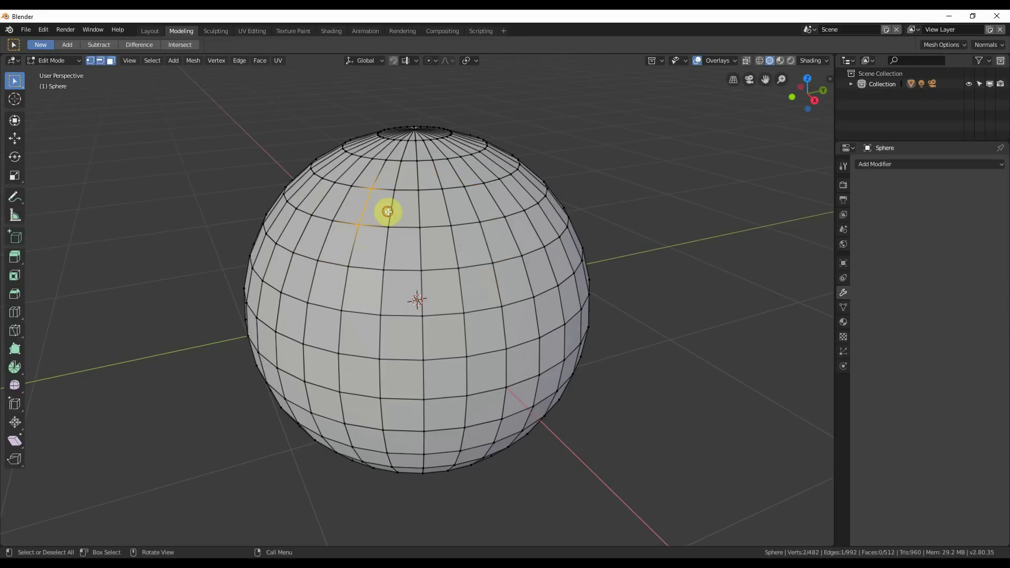
{"action": "left_click", "coordinate": [371, 263], "text": "ctrl+shift"}
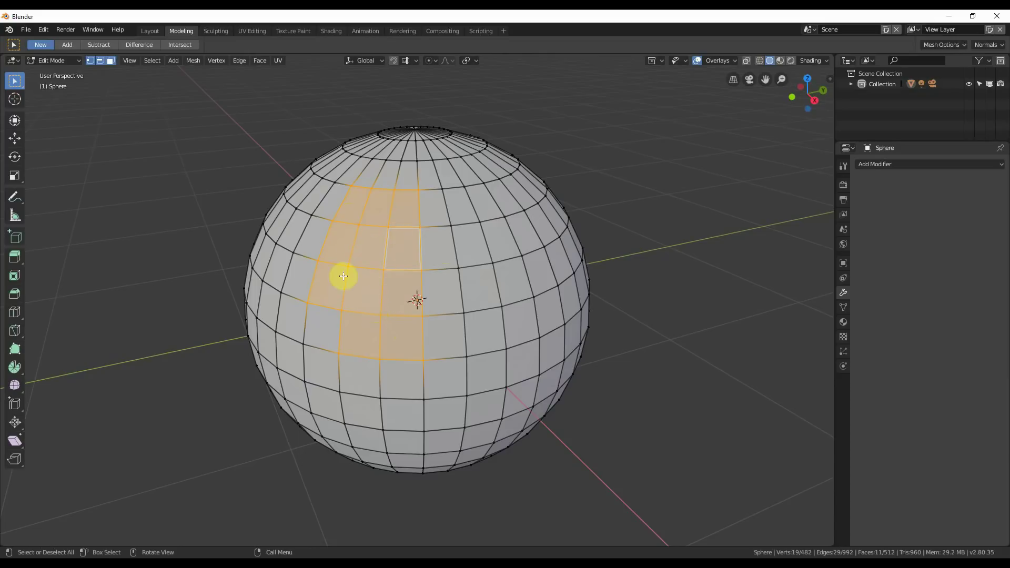
- Switch between edge, vertex and face select modes, finishing in Face mode
{"action": "left_click", "coordinate": [99, 61]}
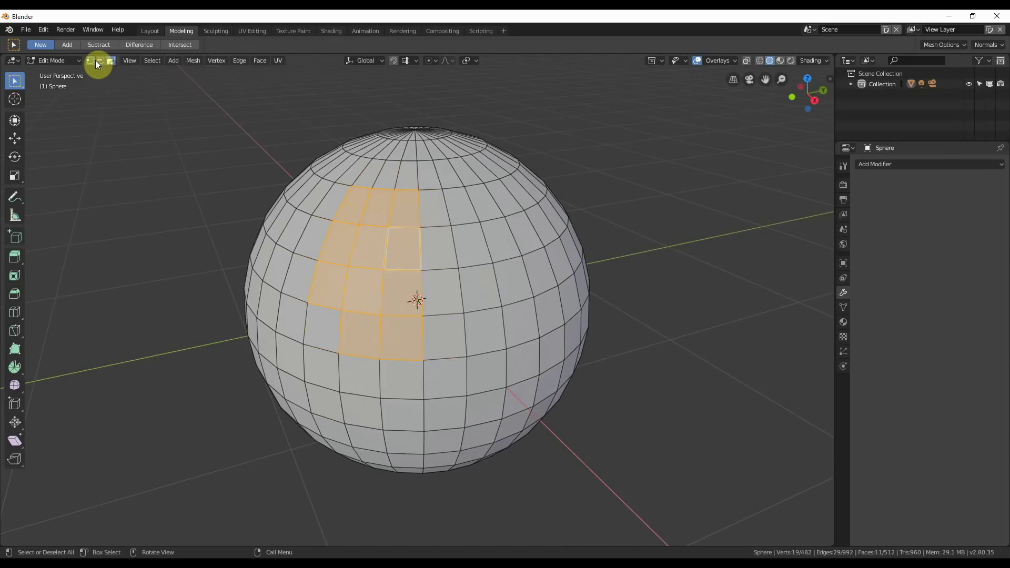
{"action": "left_click", "coordinate": [99, 60]}
{"action": "left_click", "coordinate": [90, 59]}
{"action": "left_click", "coordinate": [105, 62]}
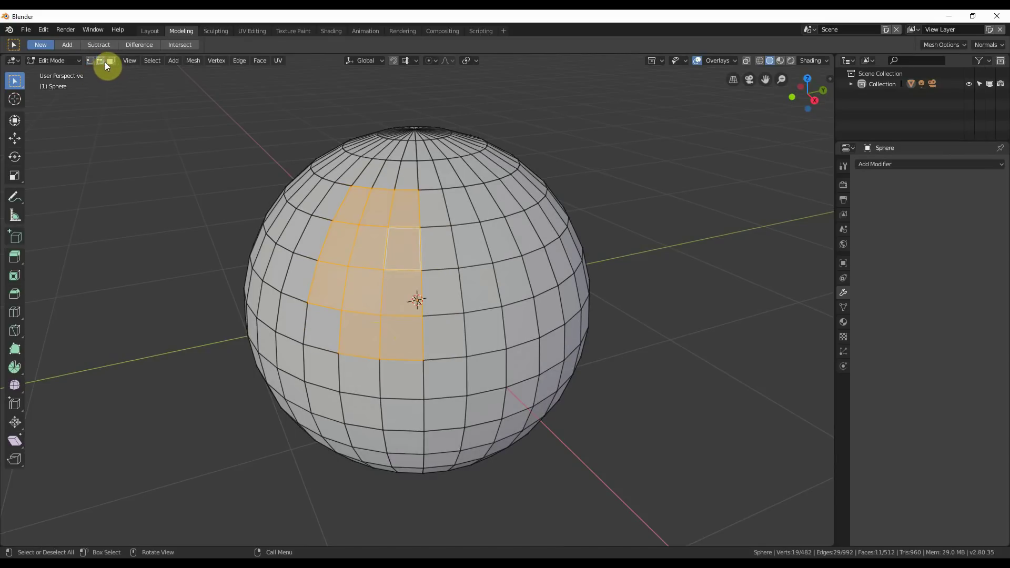
{"action": "left_click", "coordinate": [112, 61]}
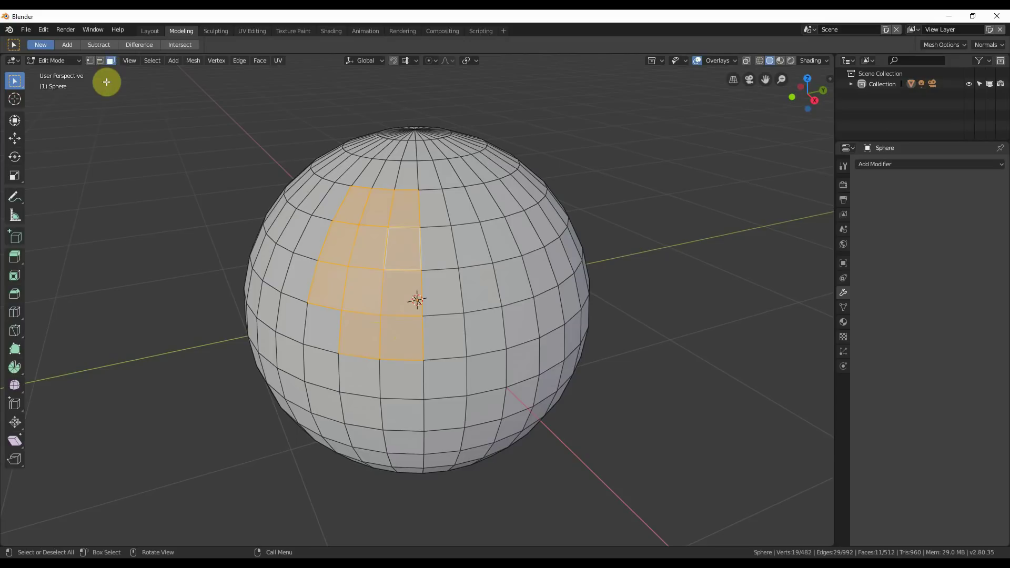
- Combine vertex and edge select modes, then pick a face and grow it to a 2x2 block
{"action": "key", "text": "shift+1"}
{"action": "key", "text": "shift+2"}
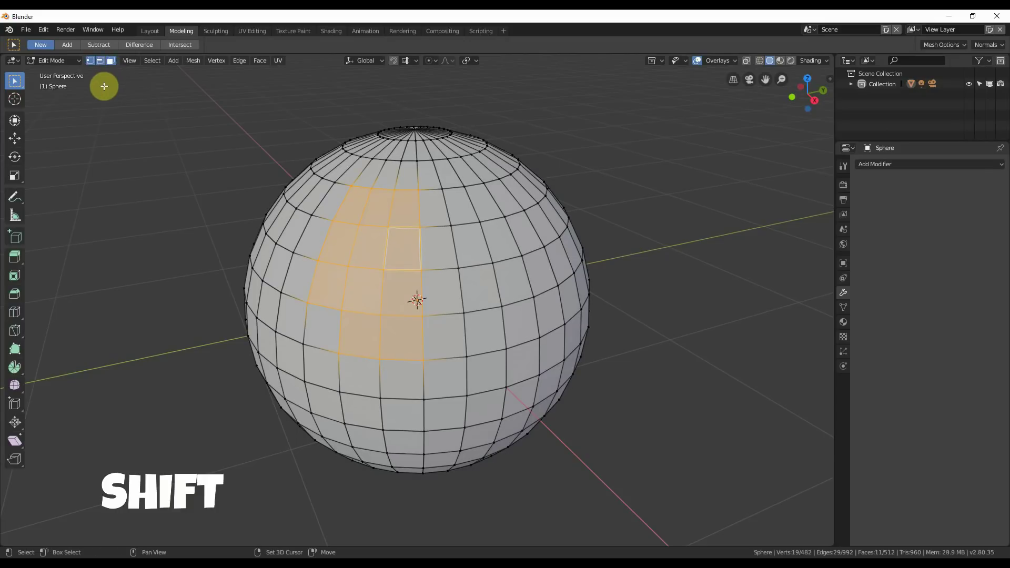
{"action": "key", "text": "shift+3"}
{"action": "key", "text": "shift+3"}
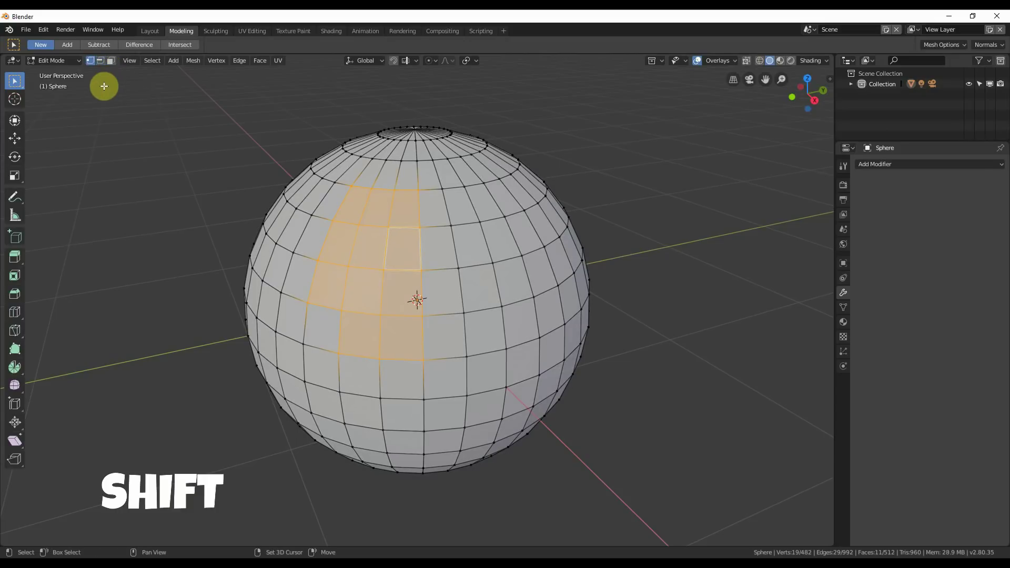
{"action": "key", "text": "shift+3"}
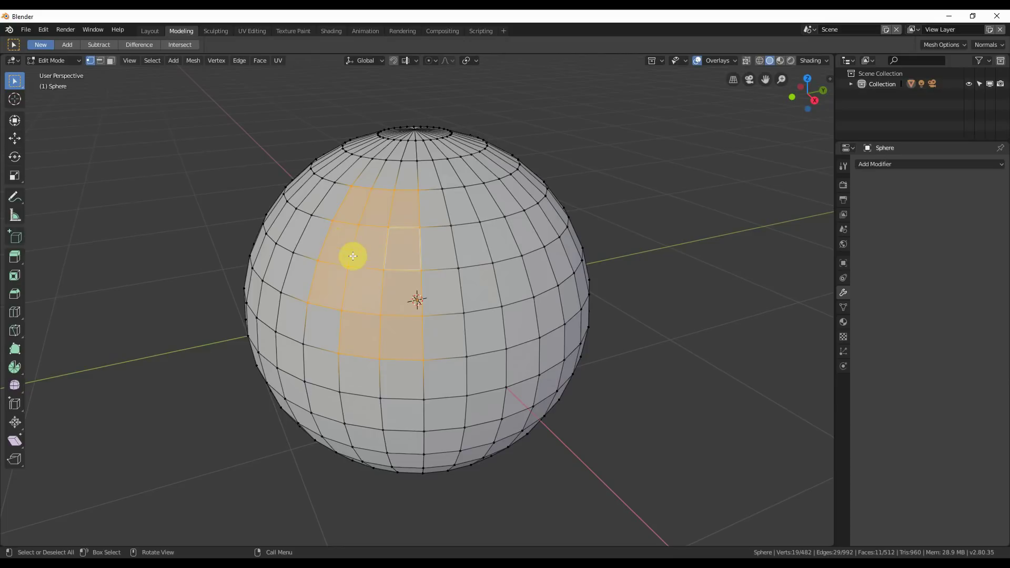
{"action": "left_click", "coordinate": [444, 305]}
{"action": "left_click", "coordinate": [349, 248], "text": "ctrl+shift"}
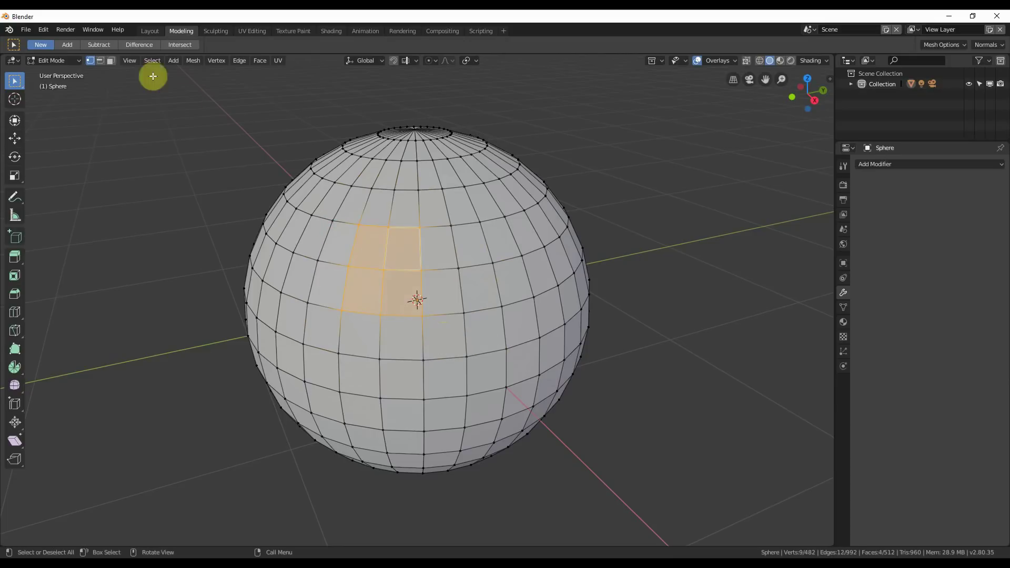
- Try an edge pick, return to Face mode, and box-select 18 faces on the upper right
{"action": "left_click", "coordinate": [100, 60]}
{"action": "left_click", "coordinate": [444, 247]}
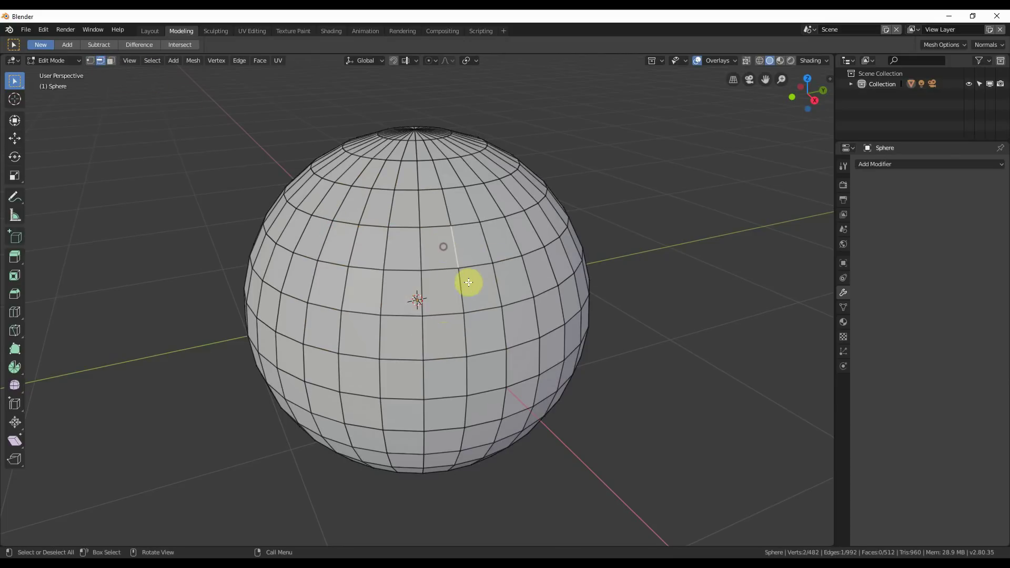
{"action": "left_click", "coordinate": [111, 61]}
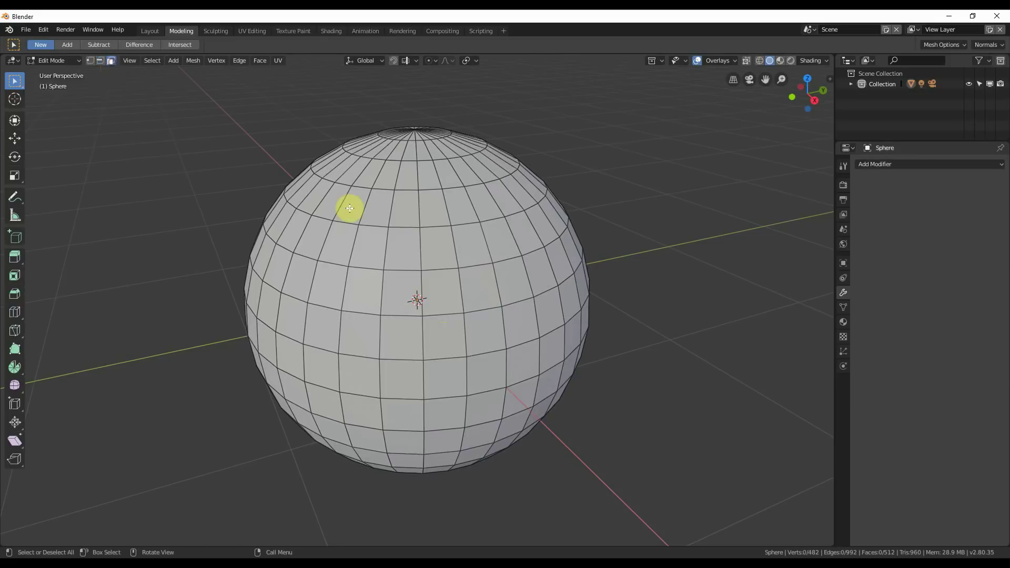
{"action": "left_click", "coordinate": [405, 257]}
{"action": "left_click", "coordinate": [431, 247]}
{"action": "left_click", "coordinate": [467, 247]}
{"action": "left_click_drag", "start_coordinate": [344, 245], "coordinate": [483, 367]}
{"action": "middle_click_drag", "start_coordinate": [435, 361], "coordinate": [419, 343]}
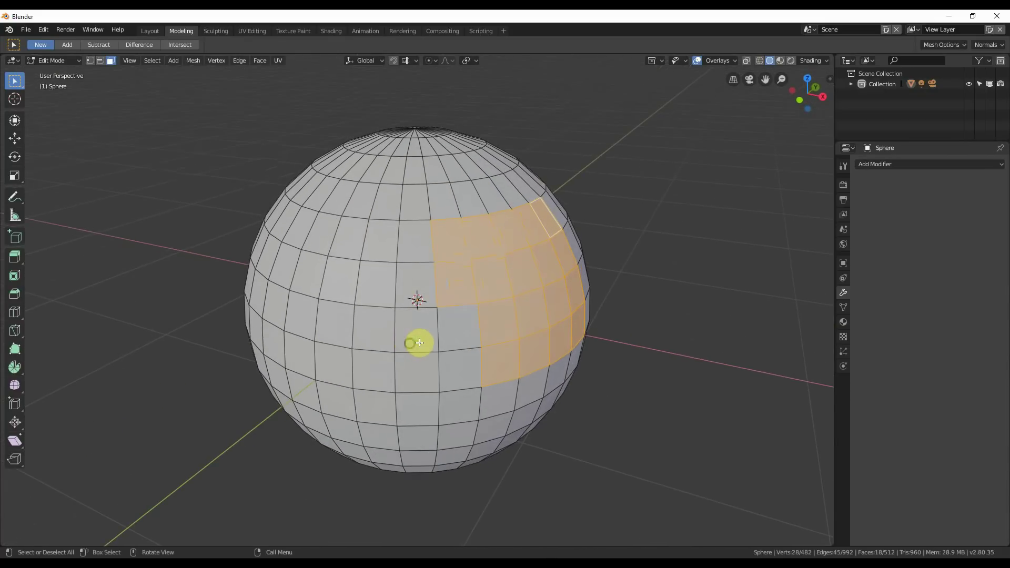
- Turn on X-ray and box-select faces through the sphere, undoing each selection
{"action": "left_click", "coordinate": [746, 61]}
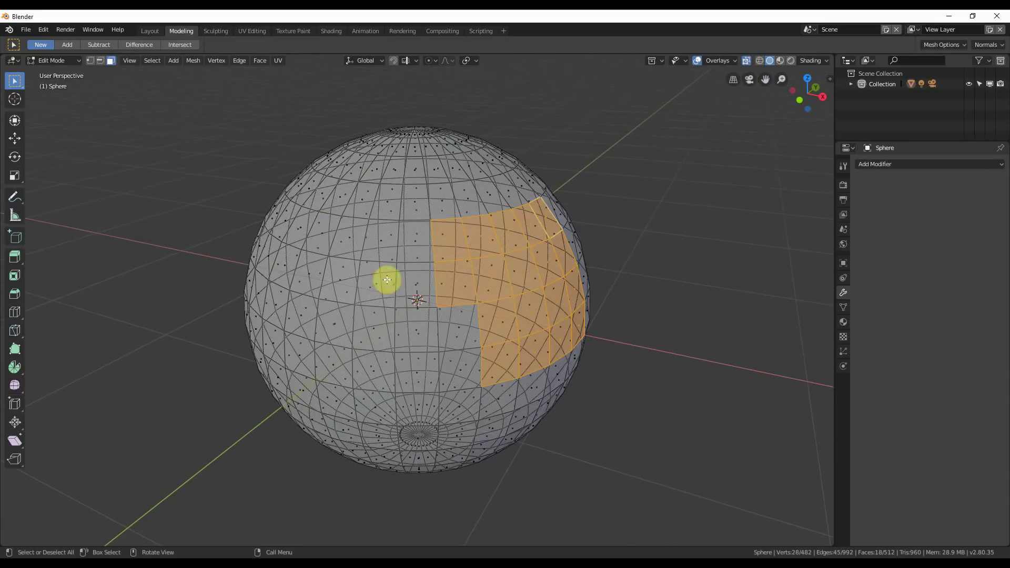
{"action": "middle_click_drag", "start_coordinate": [388, 280], "coordinate": [327, 284]}
{"action": "left_click_drag", "start_coordinate": [281, 184], "coordinate": [558, 349]}
{"action": "middle_click_drag", "start_coordinate": [377, 309], "coordinate": [423, 255]}
{"action": "key", "text": "ctrl+z"}
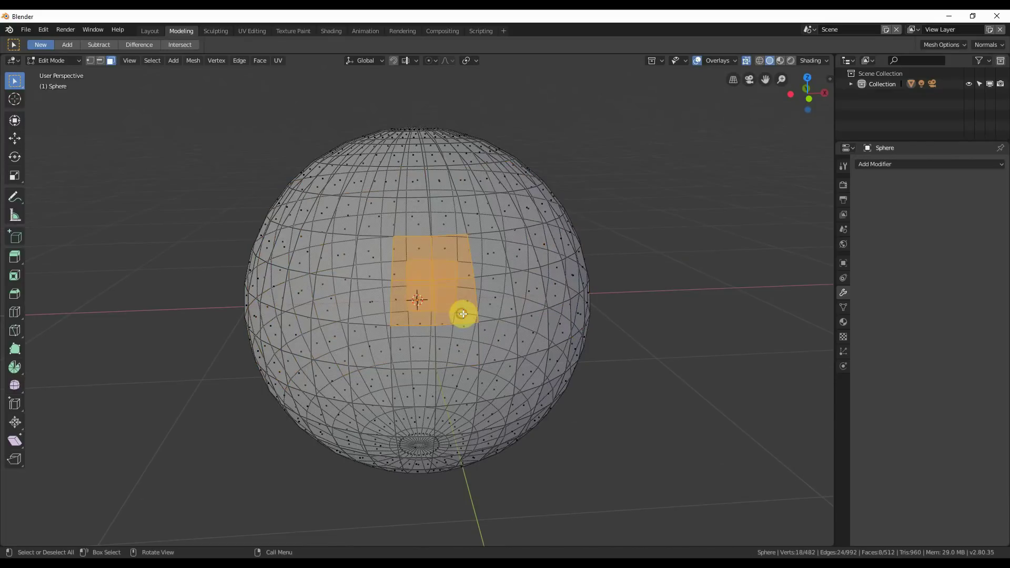
{"action": "middle_click_drag", "start_coordinate": [462, 314], "coordinate": [377, 301]}
{"action": "left_click_drag", "start_coordinate": [352, 213], "coordinate": [390, 273]}
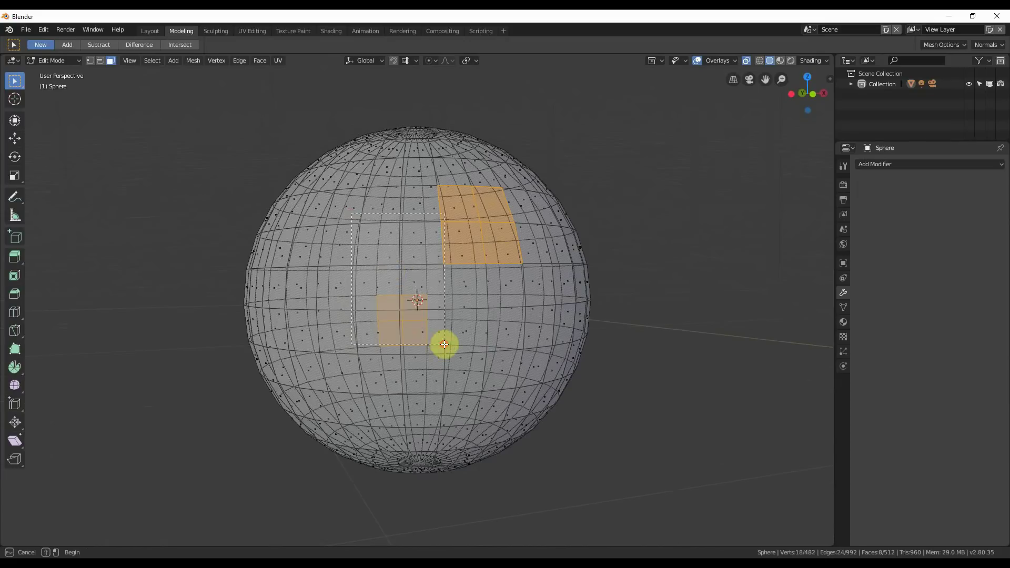
{"action": "left_click_drag", "start_coordinate": [444, 344], "coordinate": [446, 346]}
{"action": "middle_click_drag", "start_coordinate": [372, 300], "coordinate": [410, 318]}
{"action": "key", "text": "ctrl+z"}
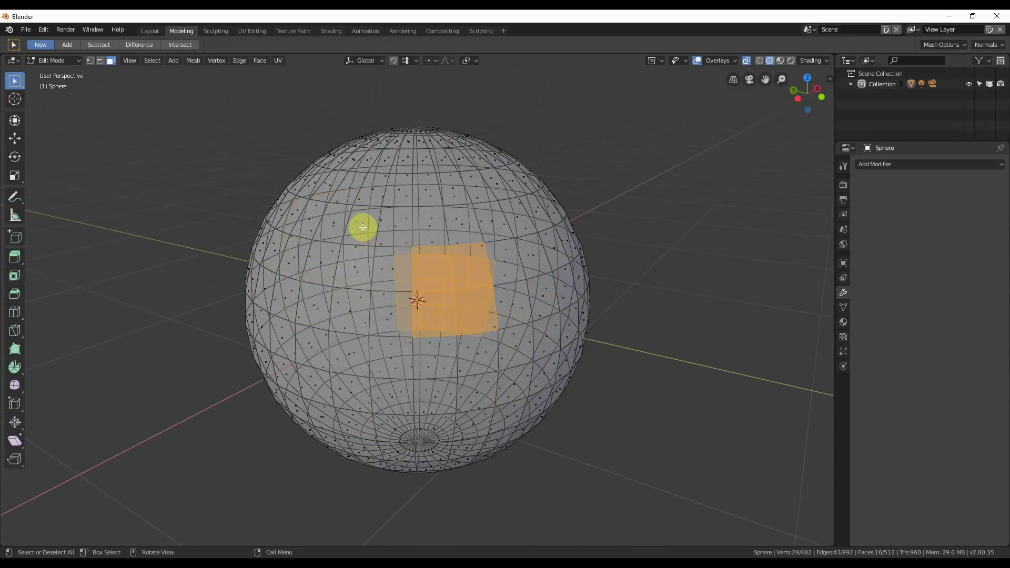
- Return to solid shading and select a face, its neighbour, then a larger block
{"action": "left_click", "coordinate": [745, 60]}
{"action": "left_click", "coordinate": [466, 276], "text": "shift"}
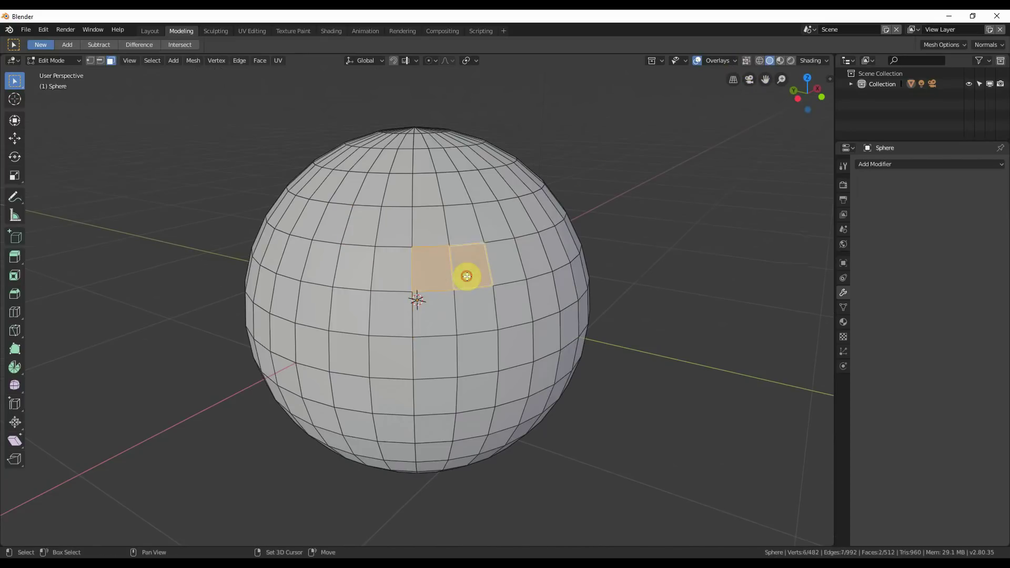
{"action": "left_click", "coordinate": [463, 223], "text": "ctrl"}
{"action": "left_click", "coordinate": [482, 369], "text": "ctrl+shift"}
{"action": "mouse_move", "coordinate": [372, 327]}
{"action": "middle_mouse_down"}
{"action": "mouse_move", "coordinate": [458, 311]}
{"action": "mouse_move", "coordinate": [566, 317]}
{"action": "mouse_move", "coordinate": [428, 340]}
{"action": "mouse_move", "coordinate": [378, 326]}
{"action": "middle_mouse_up"}
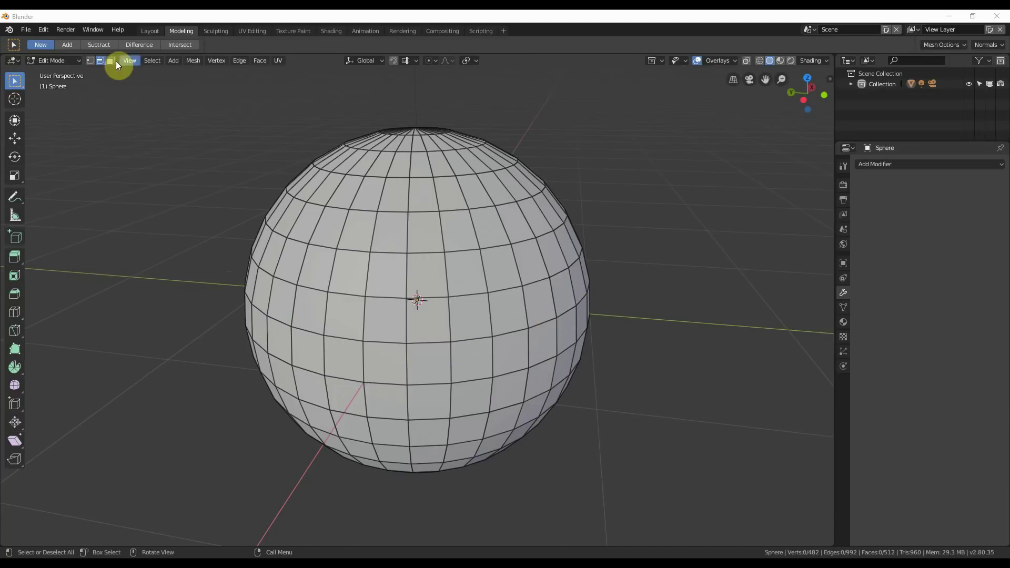
- In Edge mode, Alt-click to select equator, below-equator and pole-to-pole edge loops
{"action": "left_click", "coordinate": [100, 60]}
{"action": "left_click", "coordinate": [388, 296], "text": "alt"}
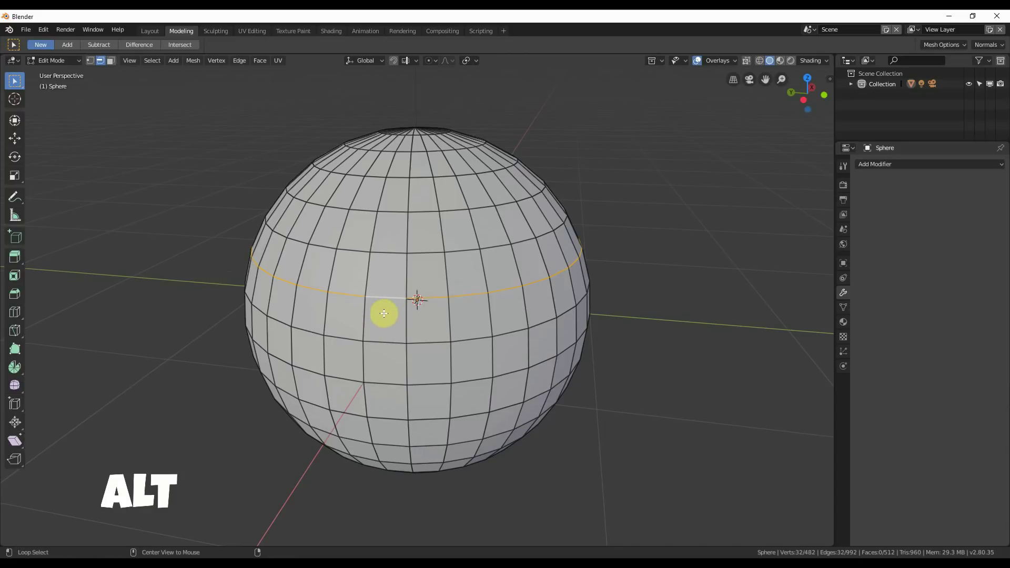
{"action": "left_click", "coordinate": [382, 344], "text": "alt"}
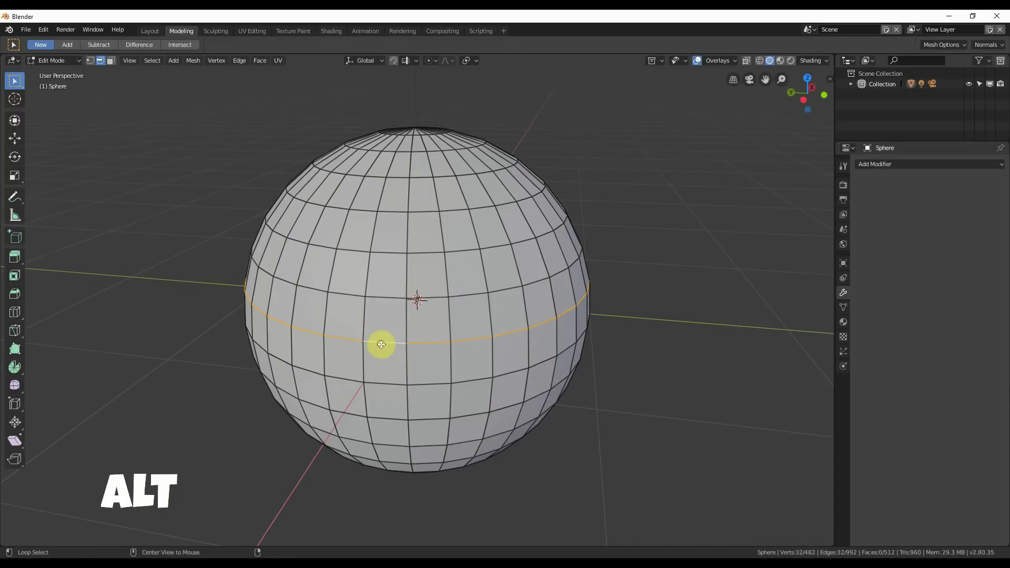
{"action": "left_click", "coordinate": [406, 371], "text": "alt"}
{"action": "left_click", "coordinate": [450, 367], "text": "alt"}
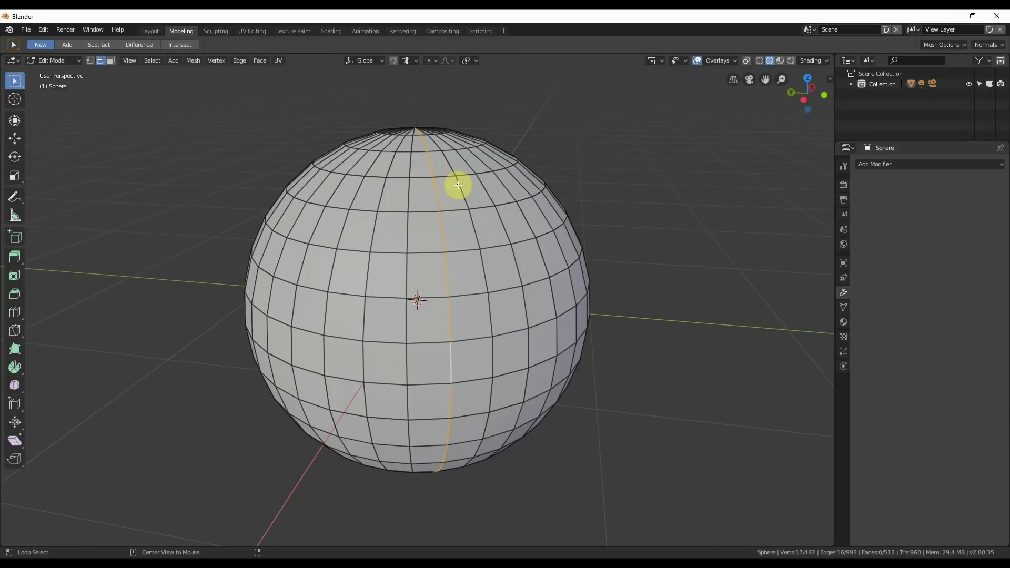
- Orbit to a side view and loop-select the horizontal ring just below the equator
{"action": "middle_click_drag", "start_coordinate": [491, 284], "coordinate": [424, 235]}
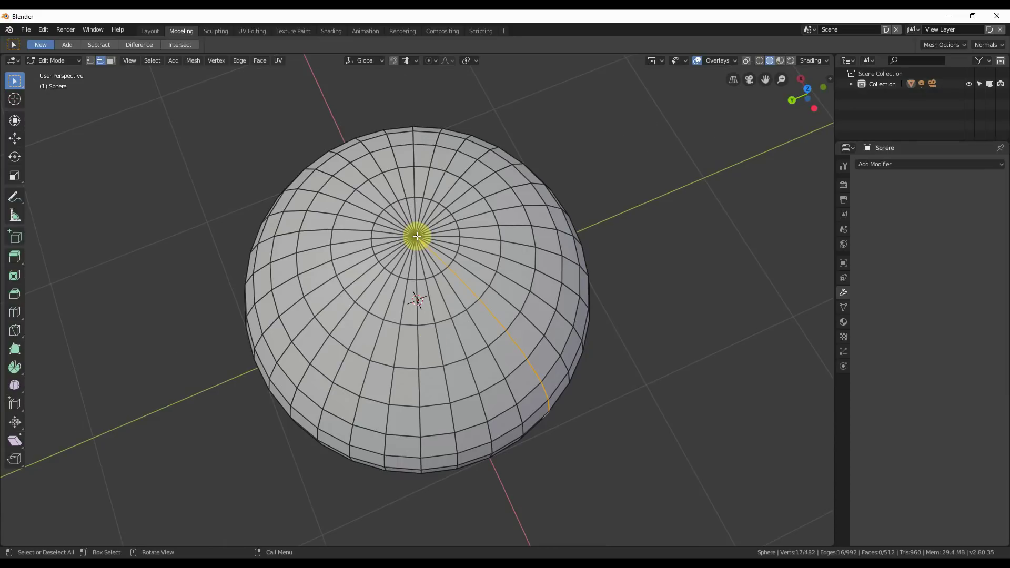
{"action": "middle_click_drag", "start_coordinate": [495, 382], "coordinate": [431, 313]}
{"action": "left_click", "coordinate": [427, 323]}
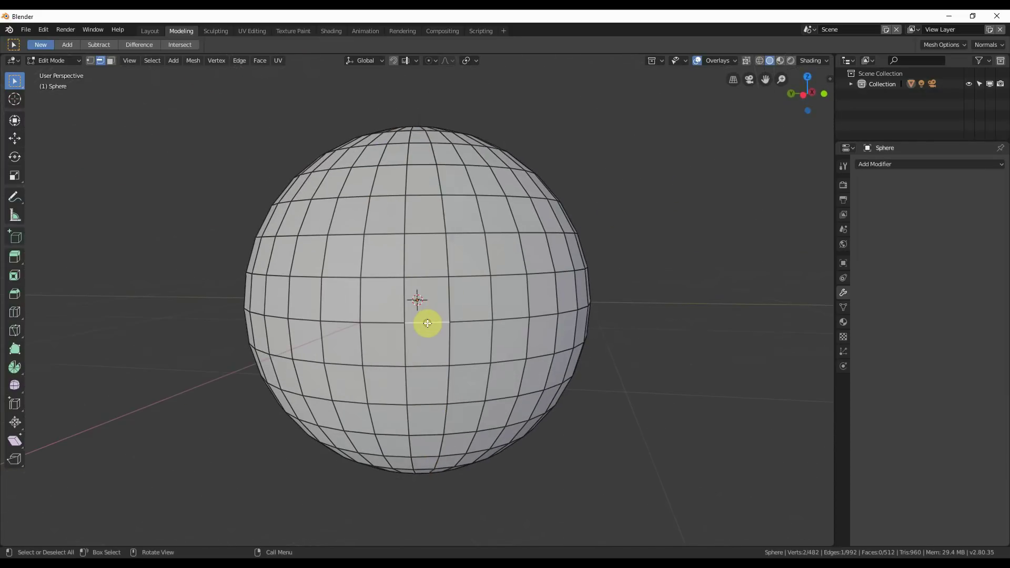
{"action": "left_click", "coordinate": [427, 322], "text": "alt"}
{"action": "middle_click_drag", "start_coordinate": [421, 320], "coordinate": [358, 316]}
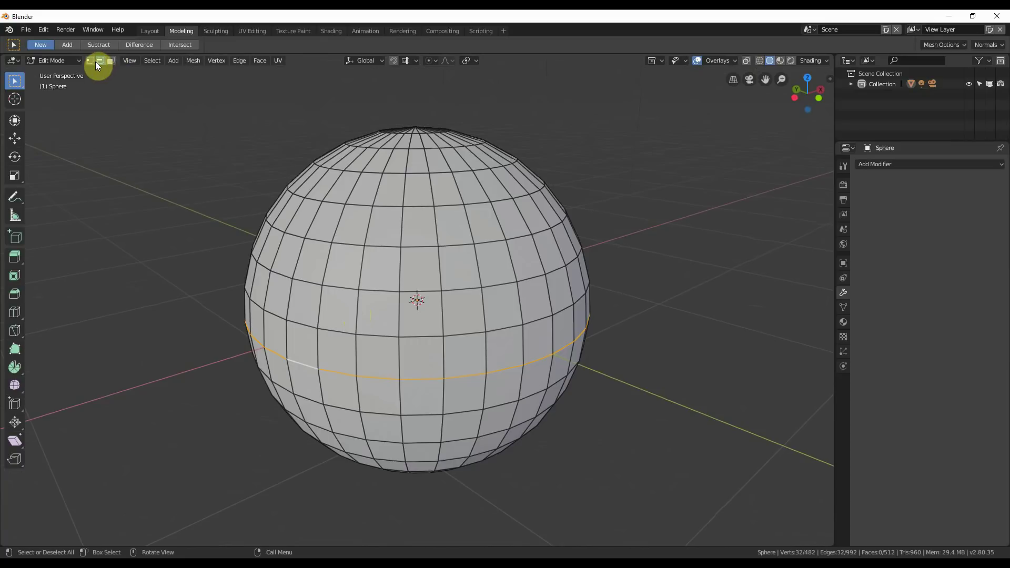
- In Vertex mode, loop-select a vertical and then a horizontal vertex loop
{"action": "left_click", "coordinate": [91, 61]}
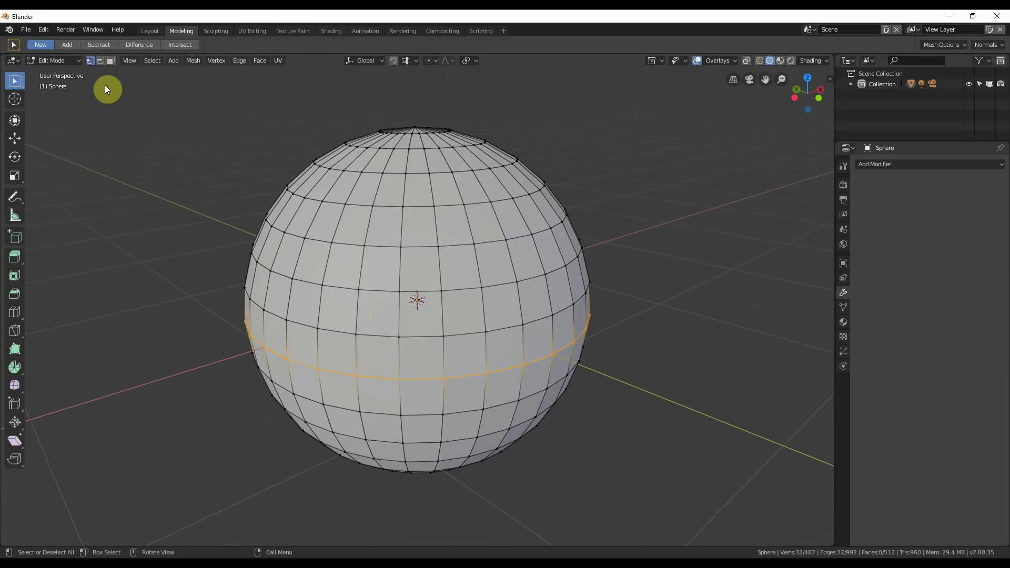
{"action": "left_click", "coordinate": [356, 335], "text": "alt"}
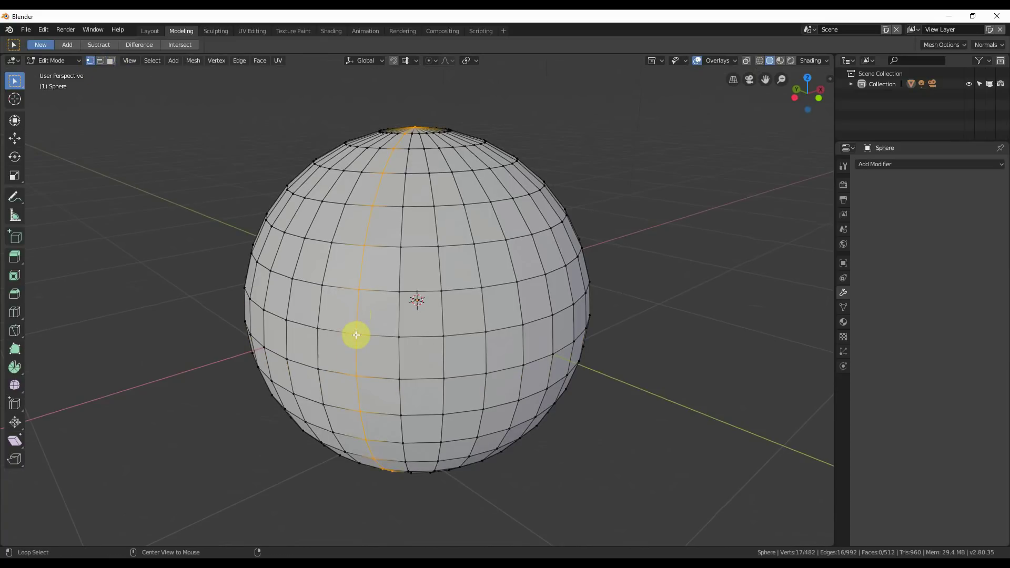
{"action": "left_click", "coordinate": [399, 336], "text": "alt"}
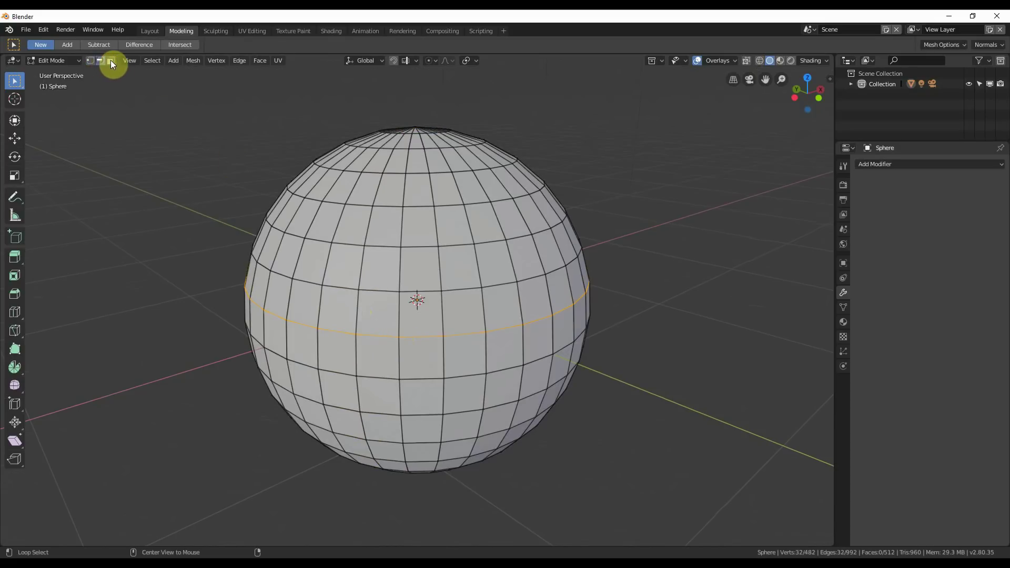
- In Face mode, try vertical and horizontal face loops, ending on a 32-face band below the equator
{"action": "left_click", "coordinate": [110, 60]}
{"action": "left_click", "coordinate": [381, 319], "text": "alt"}
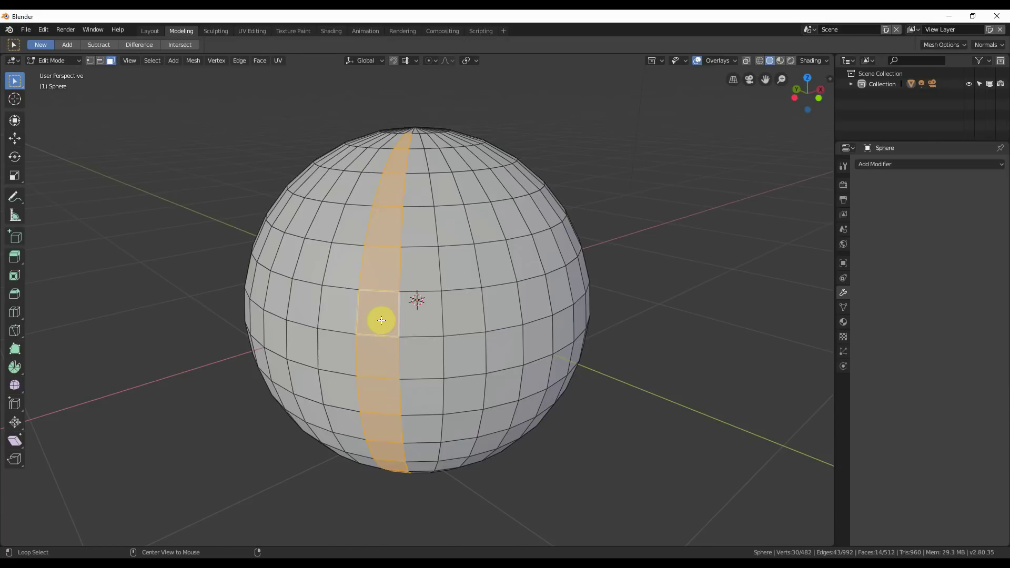
{"action": "left_click", "coordinate": [452, 320], "text": "alt"}
{"action": "left_click", "coordinate": [459, 353], "text": "alt"}
{"action": "left_click", "coordinate": [426, 368], "text": "alt"}
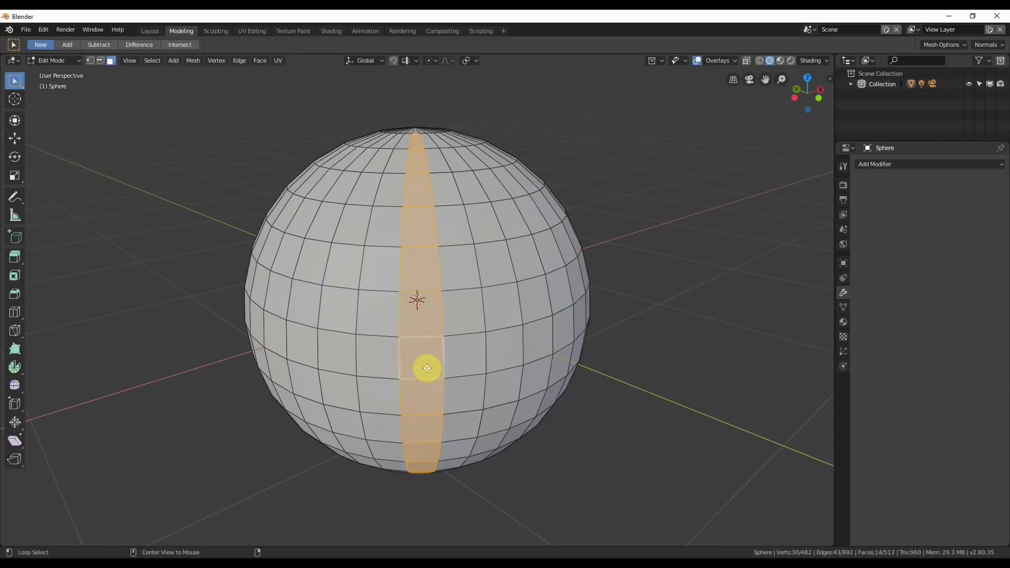
{"action": "left_click", "coordinate": [376, 361], "text": "alt"}
{"action": "left_click", "coordinate": [446, 363], "text": "alt"}
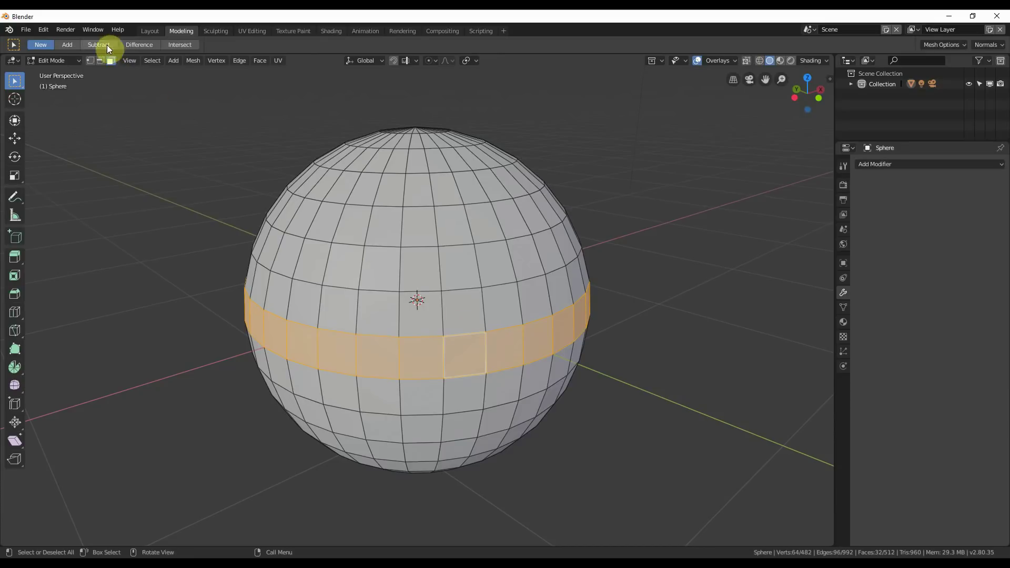
{"action": "left_click", "coordinate": [100, 62]}
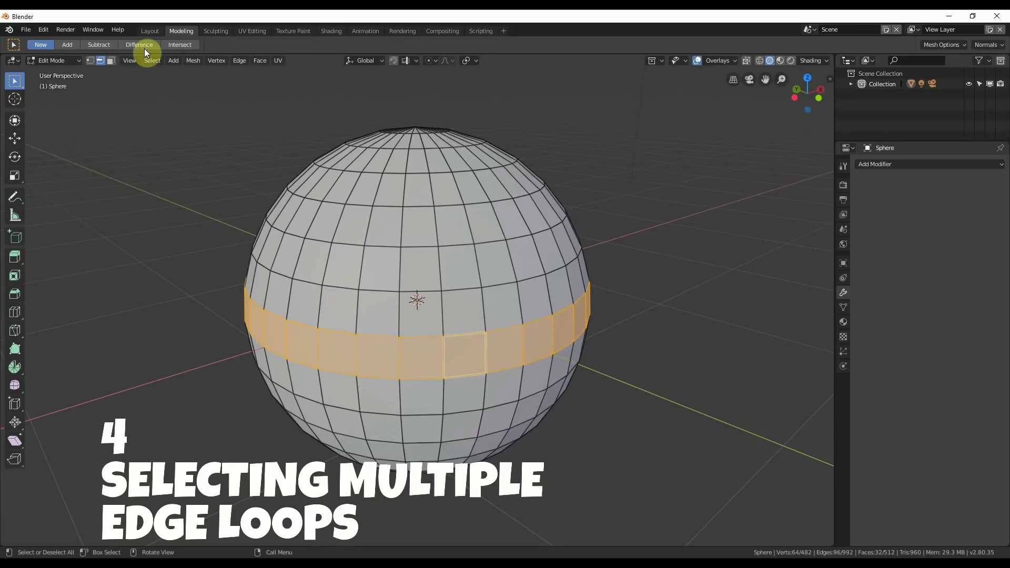
- Shift+Alt-select four horizontal edge loops and several vertical edge loops
{"action": "left_click", "coordinate": [383, 291], "text": "alt"}
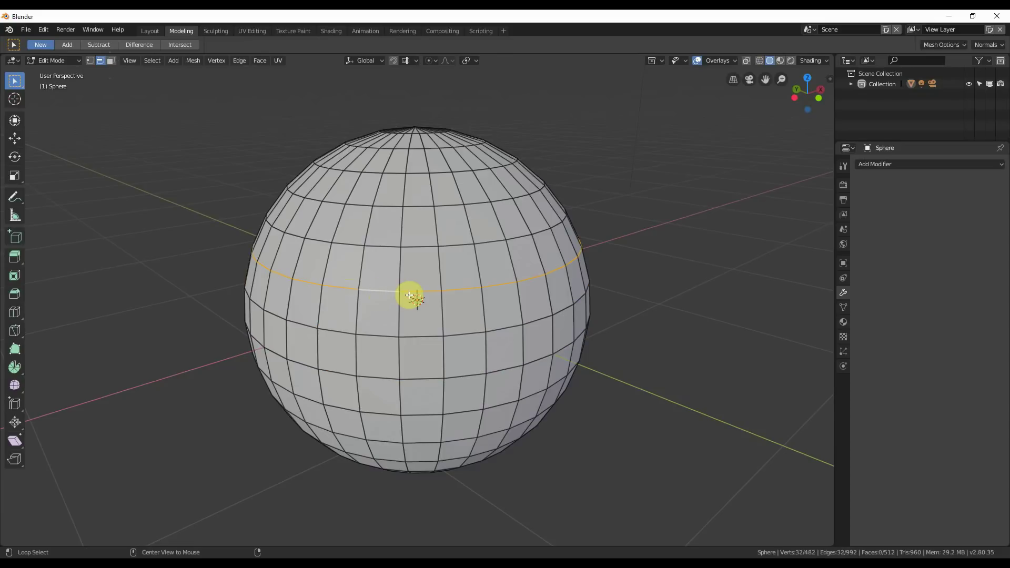
{"action": "left_click", "coordinate": [386, 339], "text": "alt+shift"}
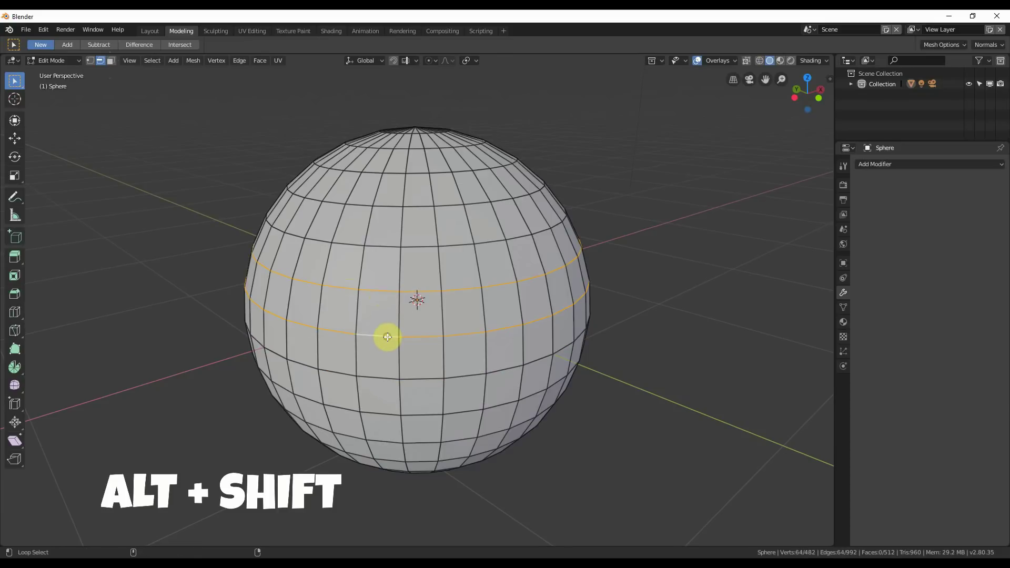
{"action": "left_click", "coordinate": [380, 379], "text": "alt+shift"}
{"action": "left_click", "coordinate": [383, 414], "text": "alt+shift"}
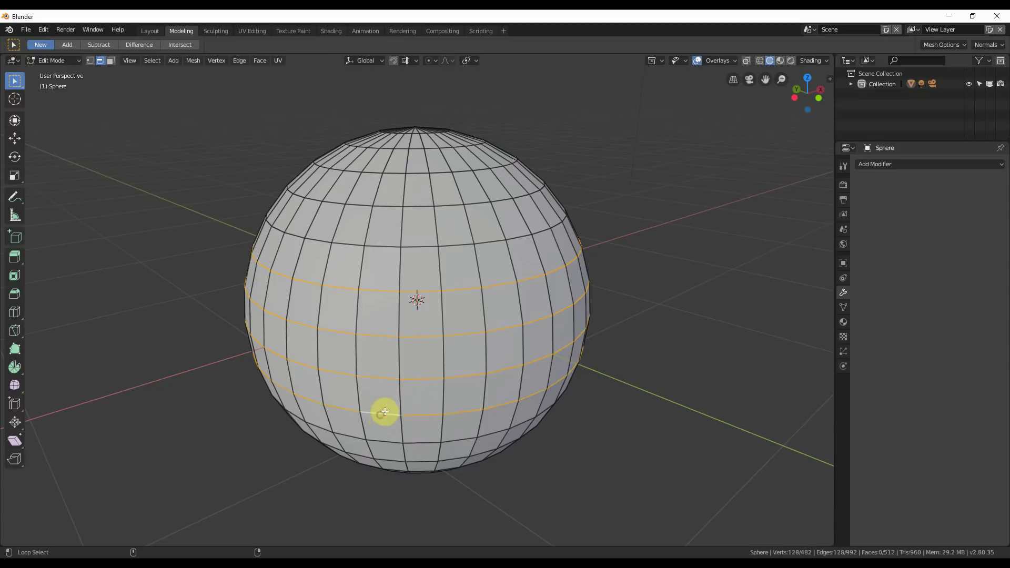
{"action": "left_click", "coordinate": [400, 394], "text": "alt+shift"}
{"action": "left_click", "coordinate": [444, 394], "text": "alt+shift"}
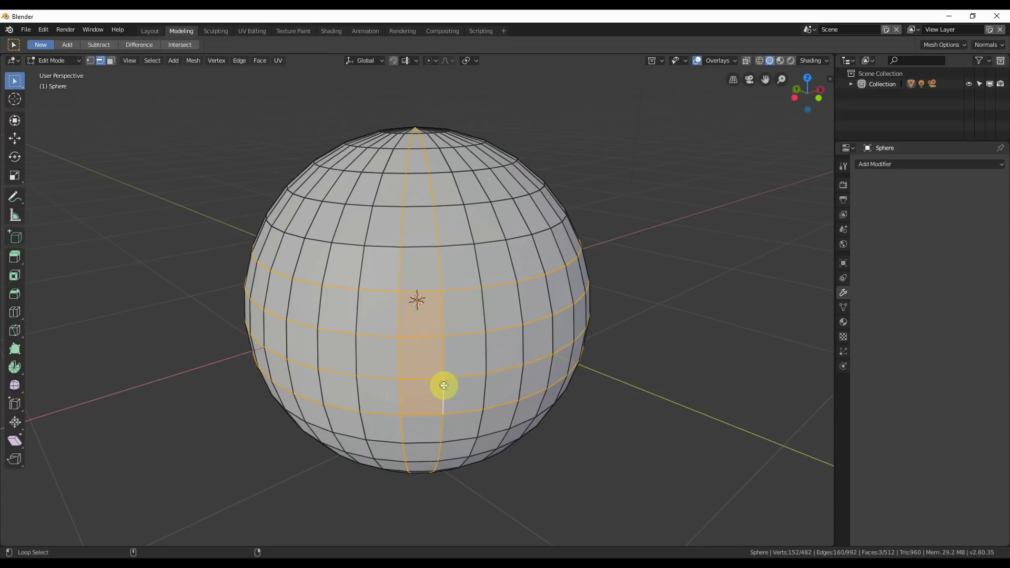
{"action": "left_click", "coordinate": [486, 353], "text": "alt+shift"}
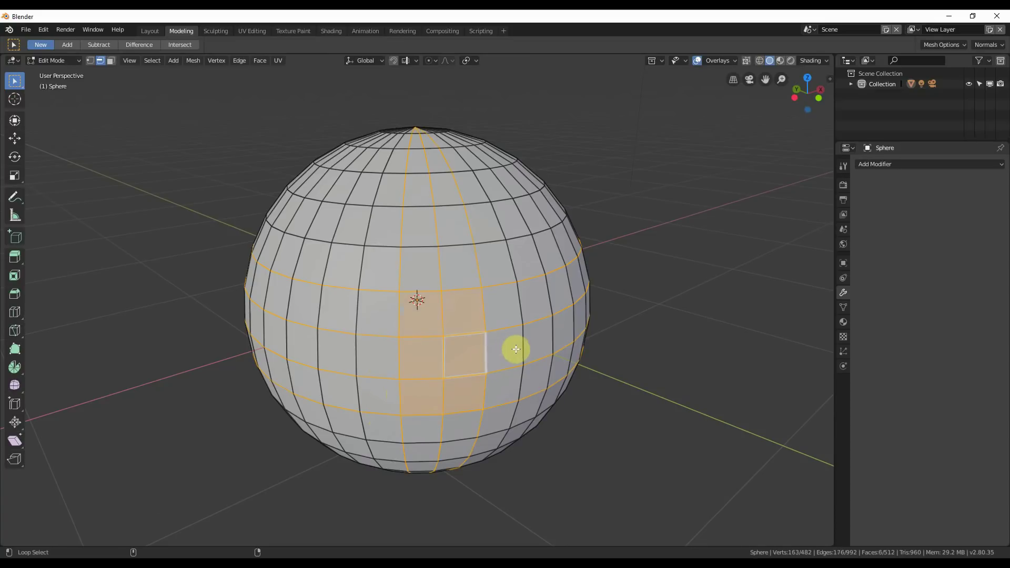
{"action": "left_click", "coordinate": [522, 346], "text": "alt+shift"}
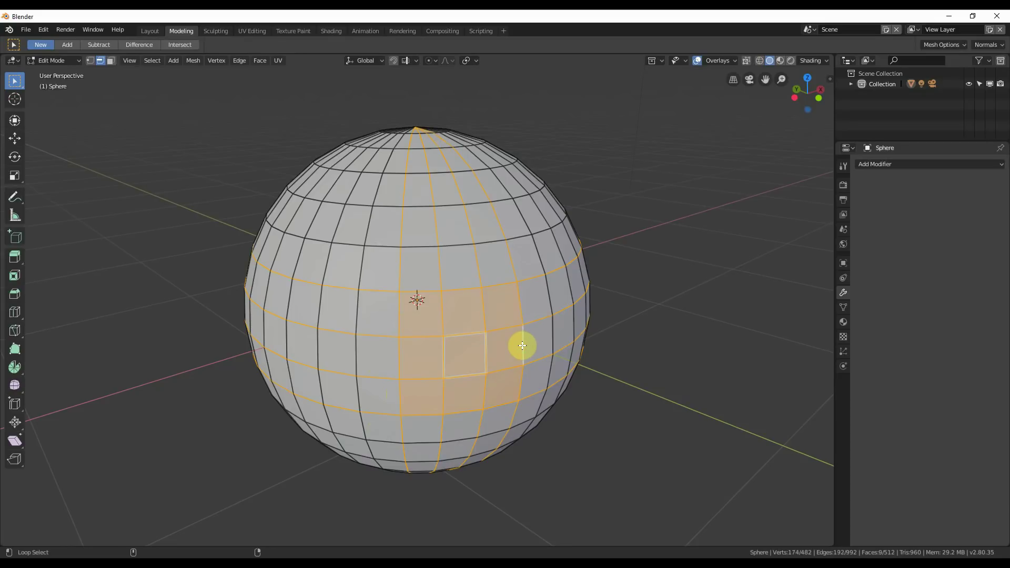
{"action": "left_click", "coordinate": [356, 317], "text": "alt+shift"}
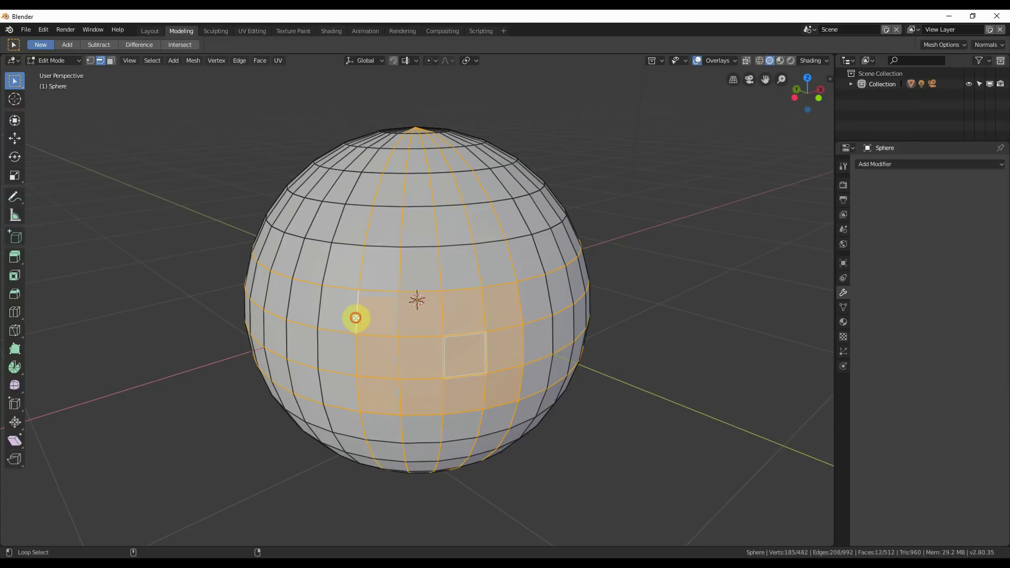
- Deselect all five vertical edge loops with Shift+Alt-clicks
{"action": "left_click", "coordinate": [357, 317], "text": "alt+shift"}
{"action": "left_click", "coordinate": [402, 318], "text": "alt+shift"}
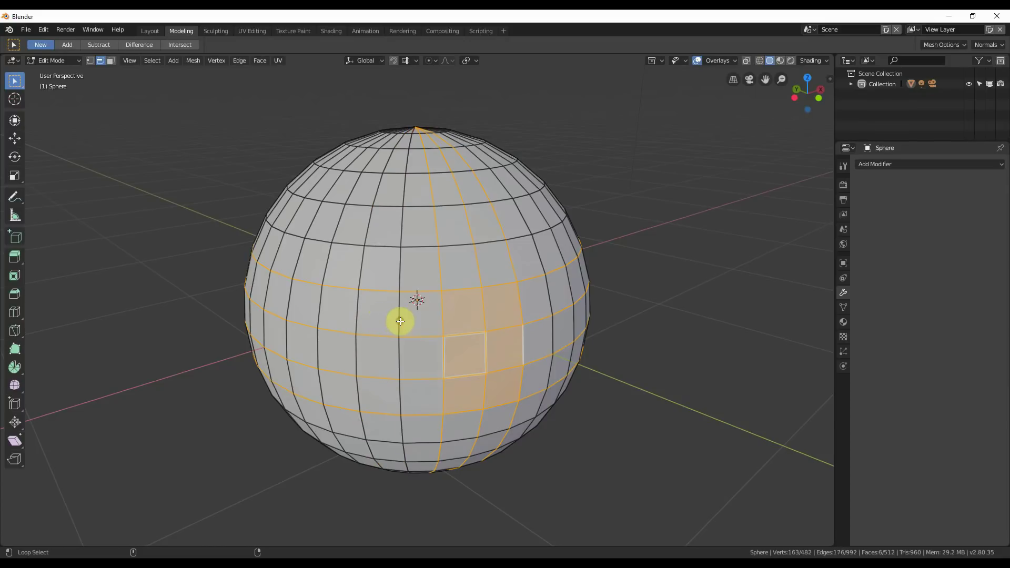
{"action": "left_click", "coordinate": [444, 319], "text": "alt+shift"}
{"action": "left_click", "coordinate": [485, 316], "text": "alt+shift"}
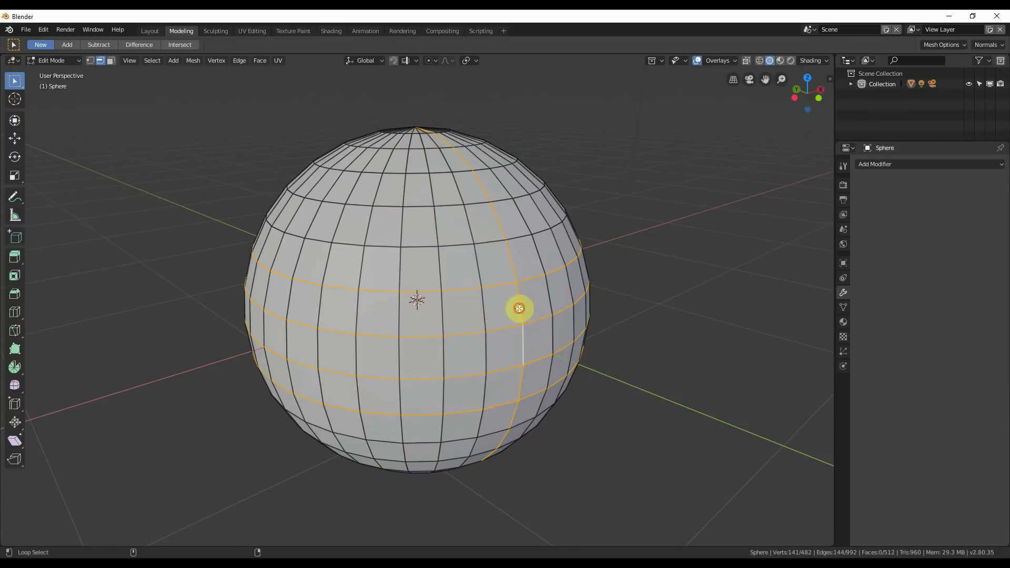
{"action": "left_click", "coordinate": [519, 308], "text": "alt+shift"}
- Clear the horizontal loops, then reselect three adjacent horizontal loops near the equator
{"action": "left_click", "coordinate": [464, 411], "text": "alt+shift"}
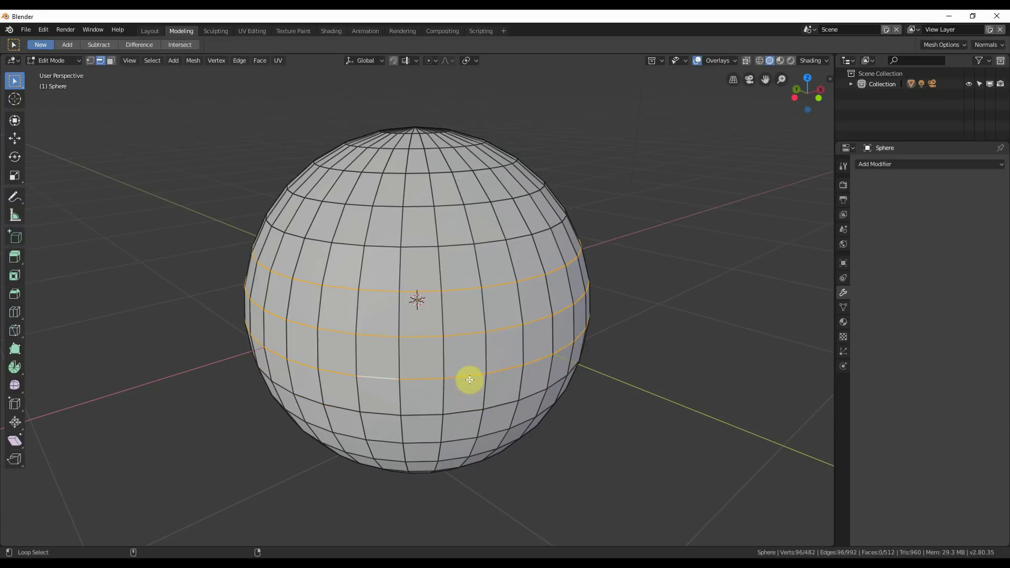
{"action": "left_click", "coordinate": [471, 375], "text": "alt+shift"}
{"action": "left_click", "coordinate": [470, 333], "text": "alt+shift"}
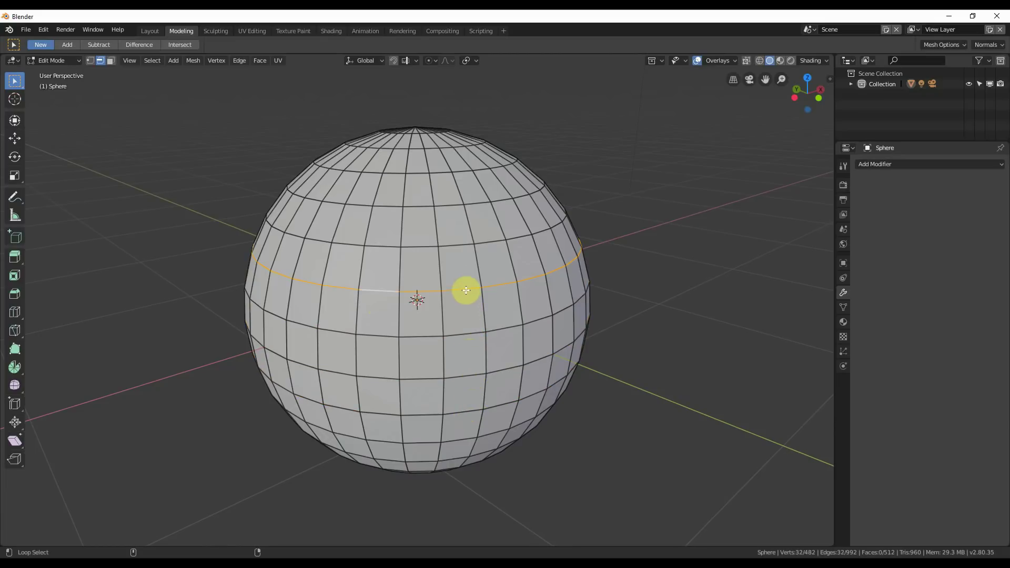
{"action": "left_click", "coordinate": [466, 288], "text": "alt+shift"}
{"action": "left_click", "coordinate": [466, 288], "text": "alt+shift"}
{"action": "left_click", "coordinate": [457, 334], "text": "alt+shift"}
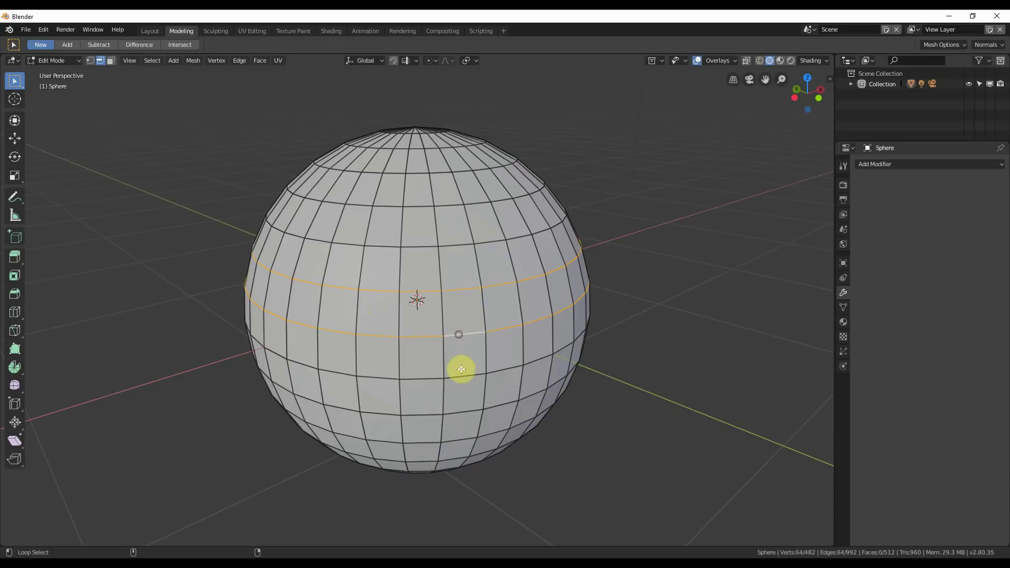
{"action": "left_click", "coordinate": [464, 374], "text": "alt+shift"}
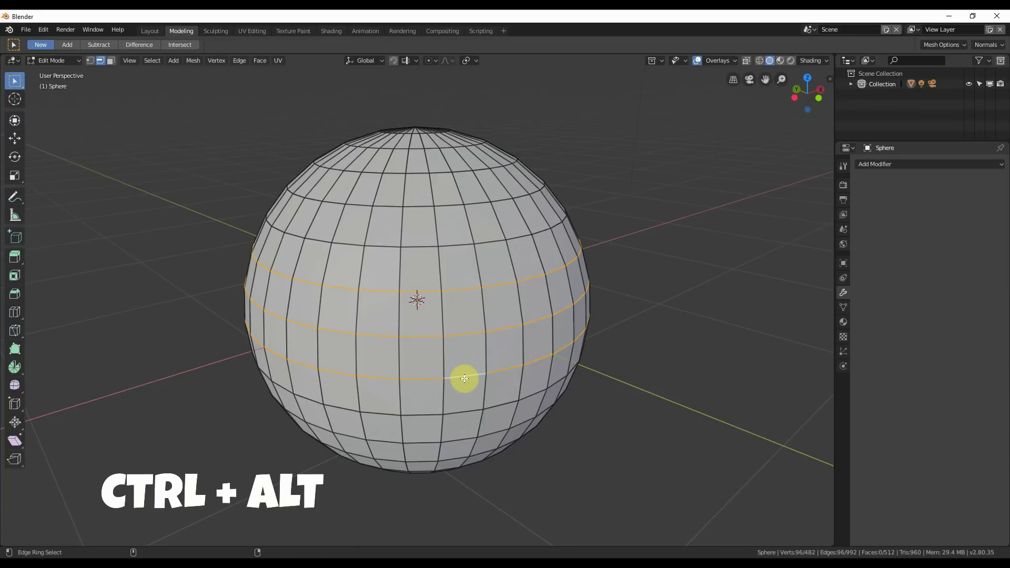
- Deselect all, Ctrl+Alt-select a vertical edge ring, then shift it down and back up one band
{"action": "key", "text": "alt+a"}
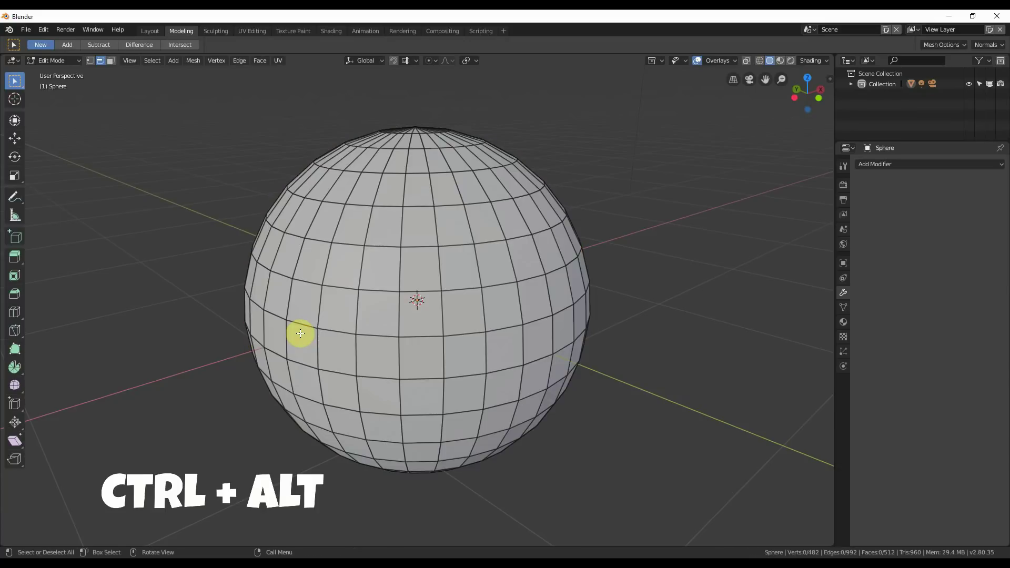
{"action": "left_click", "coordinate": [470, 374], "text": "ctrl+alt"}
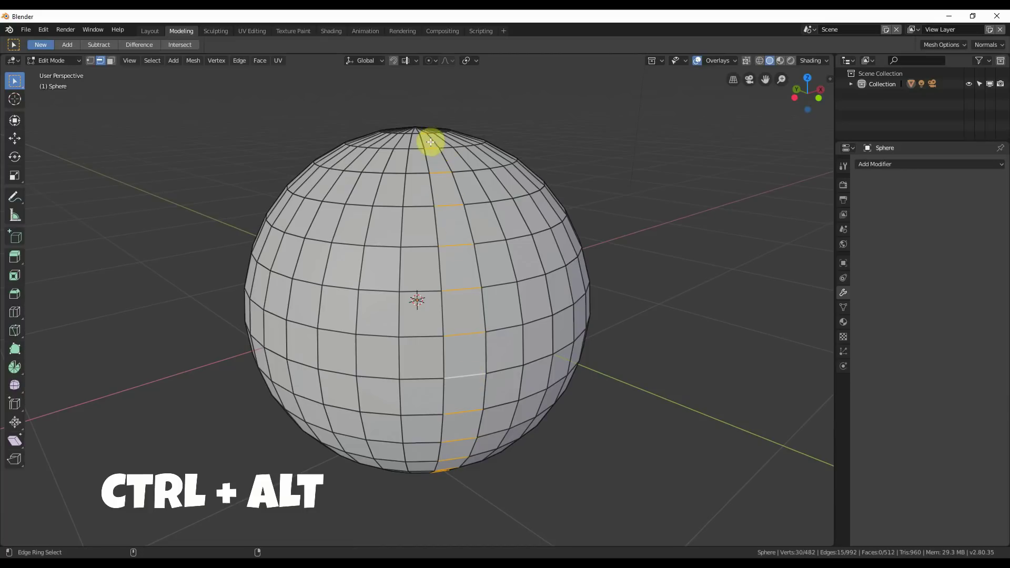
{"action": "left_click", "coordinate": [400, 358], "text": "ctrl+alt"}
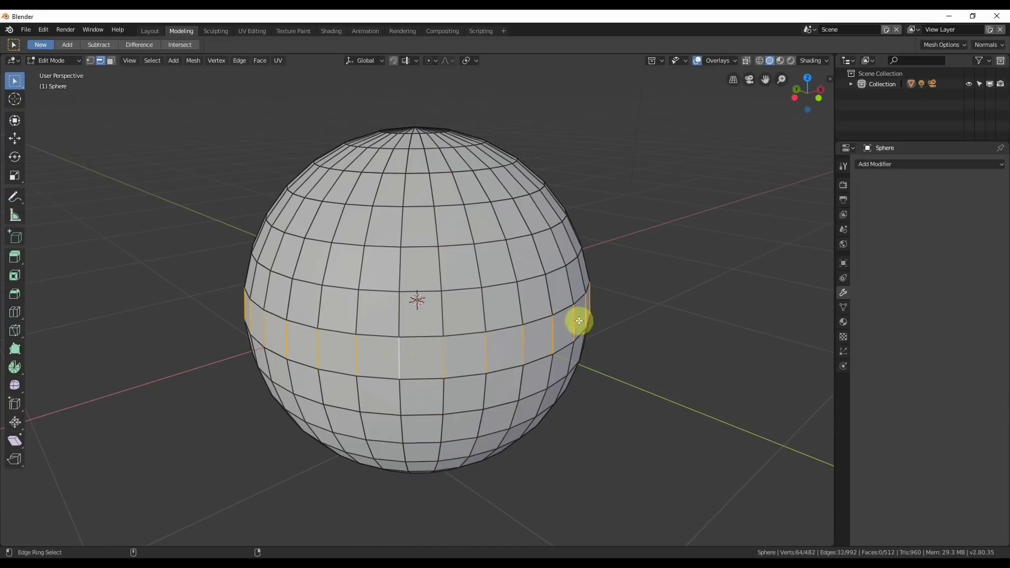
{"action": "middle_click_drag", "start_coordinate": [509, 358], "coordinate": [457, 357]}
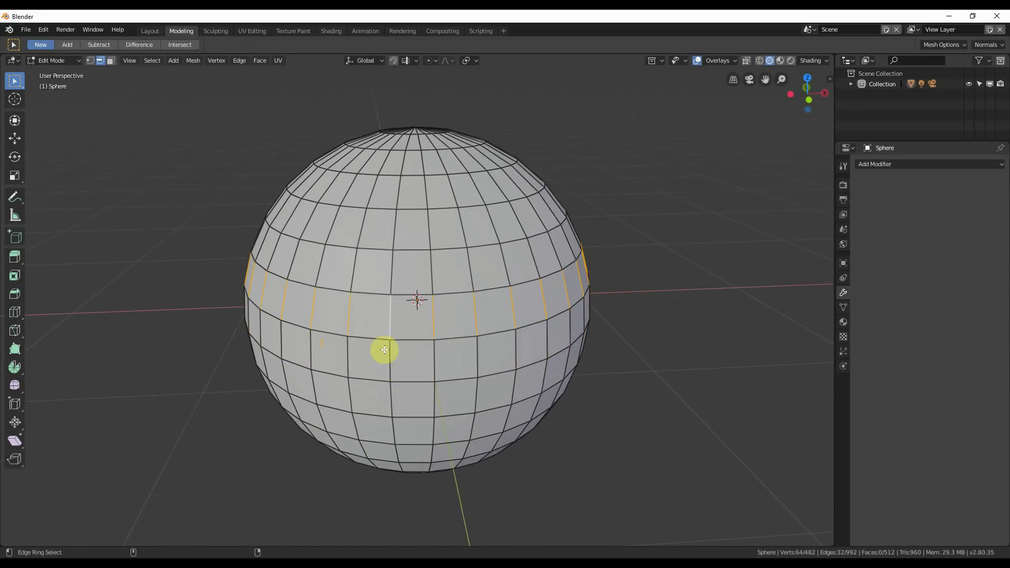
{"action": "left_click", "coordinate": [390, 401], "text": "ctrl+alt"}
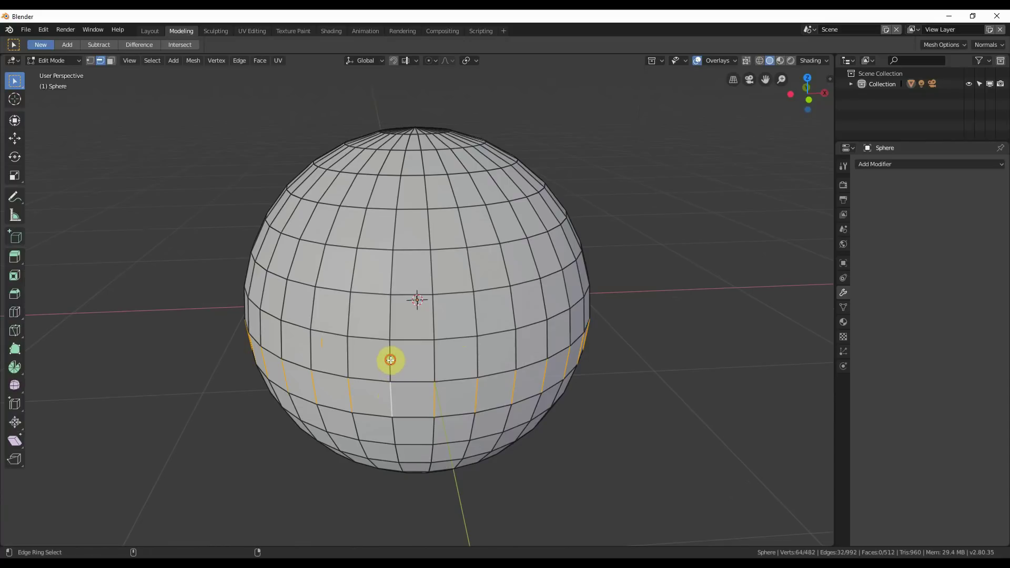
{"action": "left_click", "coordinate": [390, 360], "text": "ctrl+alt"}
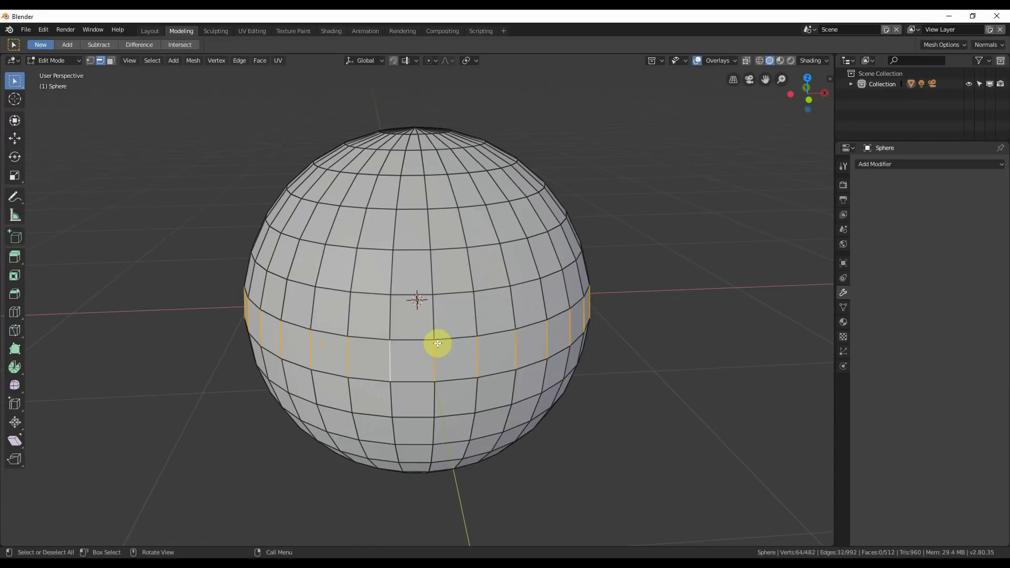
{"action": "key", "text": "ctrl+alt"}
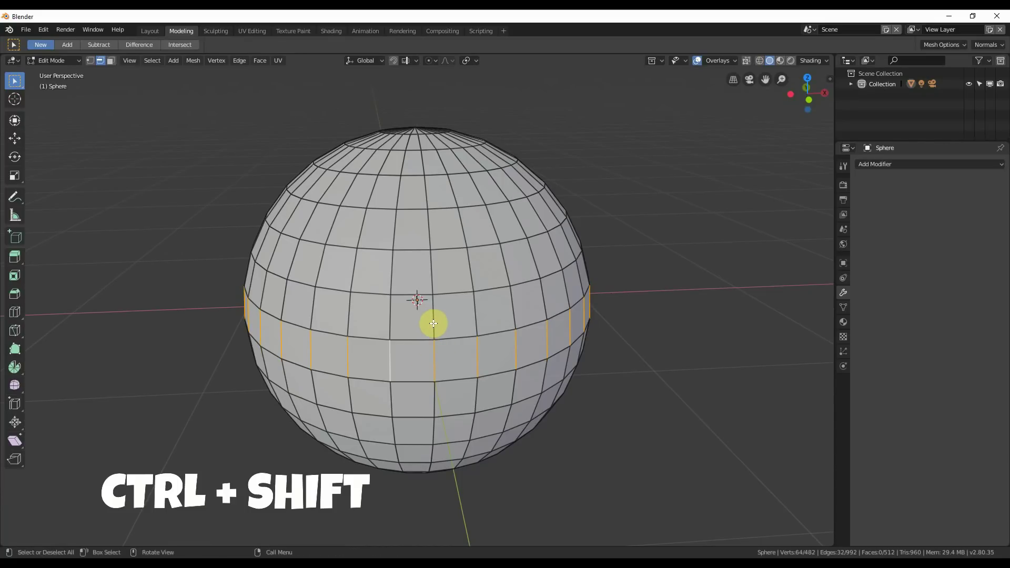
{"action": "key", "text": "ctrl+shift+alt"}
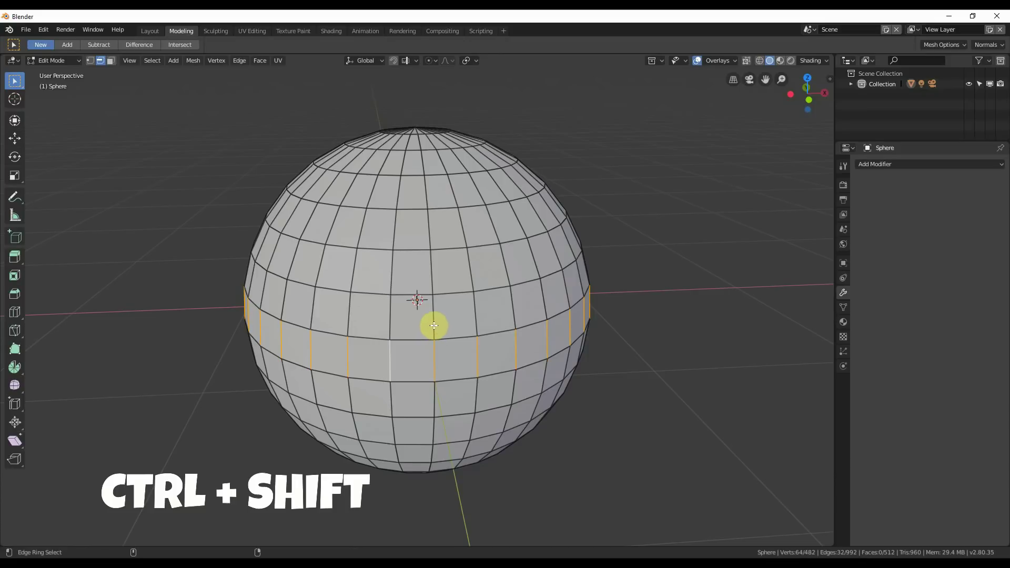
{"action": "left_click", "coordinate": [430, 275], "text": "ctrl+alt+shift"}
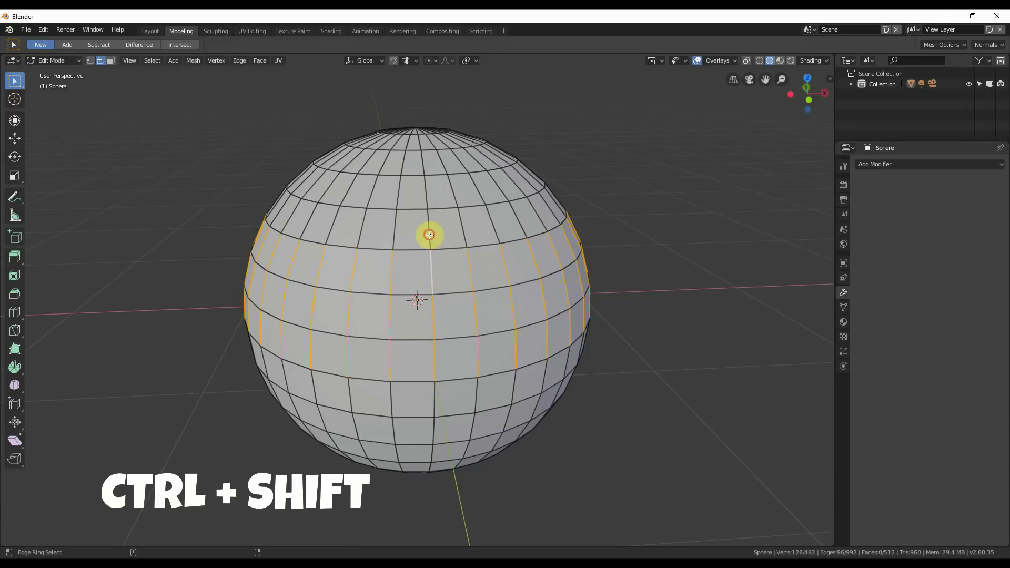
{"action": "left_click", "coordinate": [430, 235], "text": "ctrl+alt+shift"}
{"action": "left_click", "coordinate": [430, 235], "text": "ctrl+alt+shift"}
{"action": "left_click", "coordinate": [432, 266], "text": "ctrl+alt+shift"}
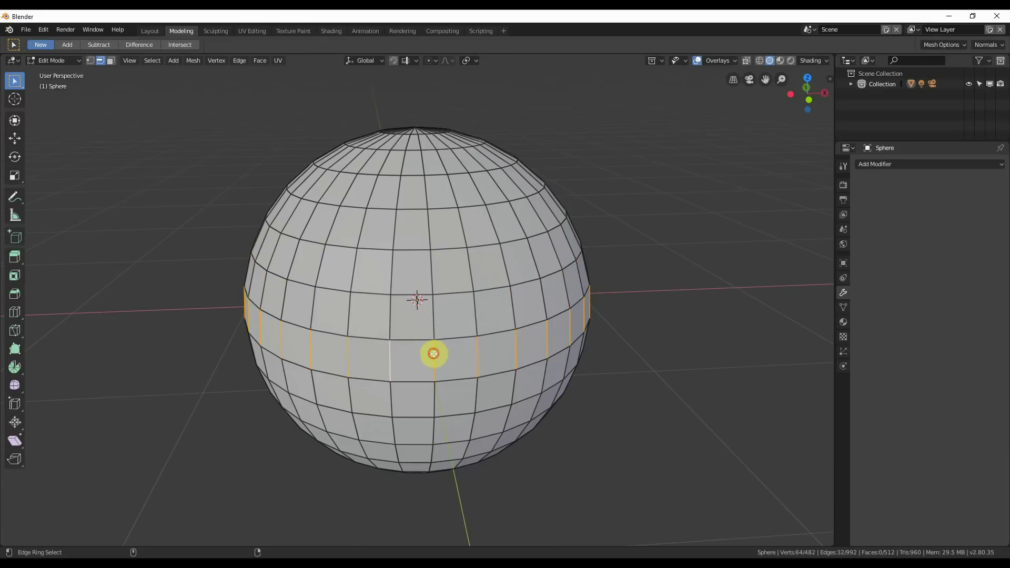
{"action": "left_click", "coordinate": [435, 356], "text": "ctrl+alt+shift"}
{"action": "key", "text": "ctrl+z"}
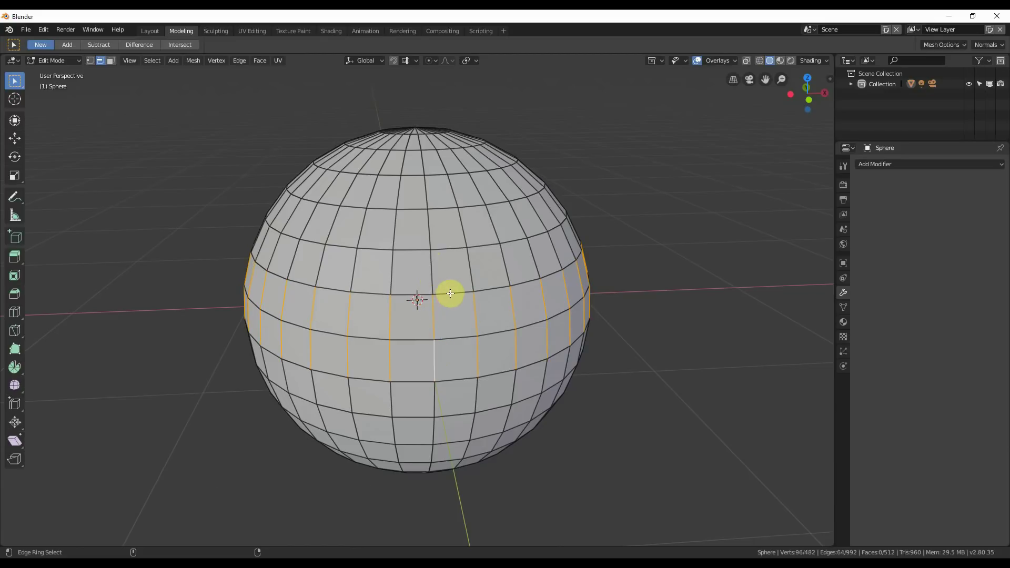
{"action": "left_click", "coordinate": [450, 294], "text": "ctrl+alt+shift"}
{"action": "left_click", "coordinate": [491, 289], "text": "ctrl+alt+shift"}
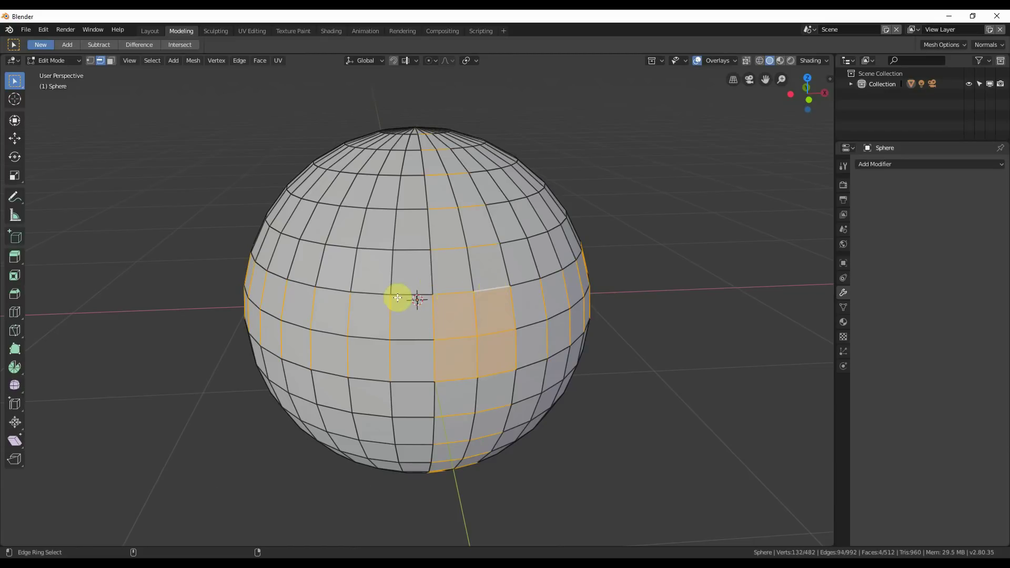
{"action": "left_click", "coordinate": [368, 292], "text": "ctrl+alt+shift"}
{"action": "left_click", "coordinate": [298, 283], "text": "ctrl+alt+shift"}
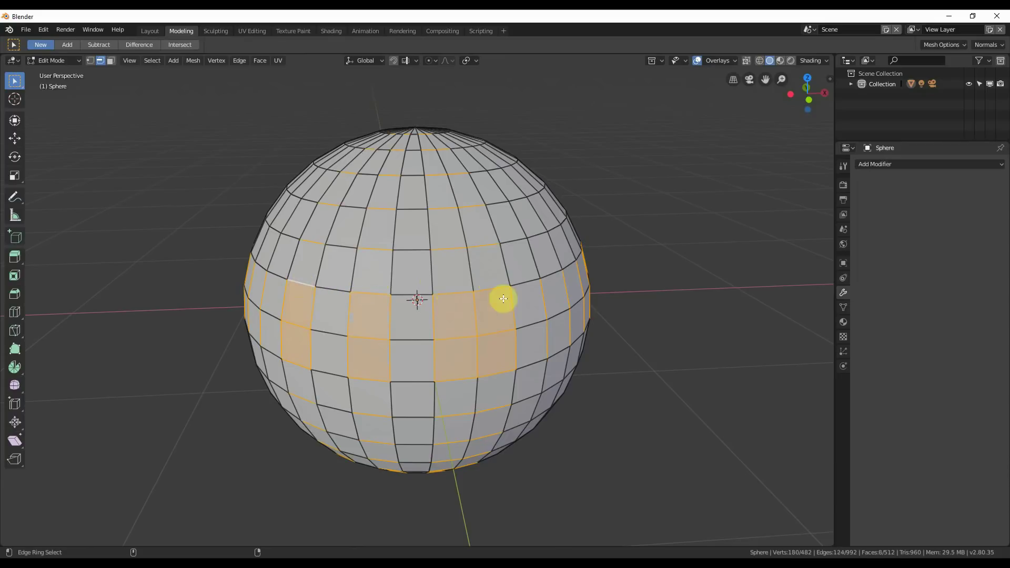
{"action": "left_click", "coordinate": [555, 272], "text": "ctrl+alt+shift"}
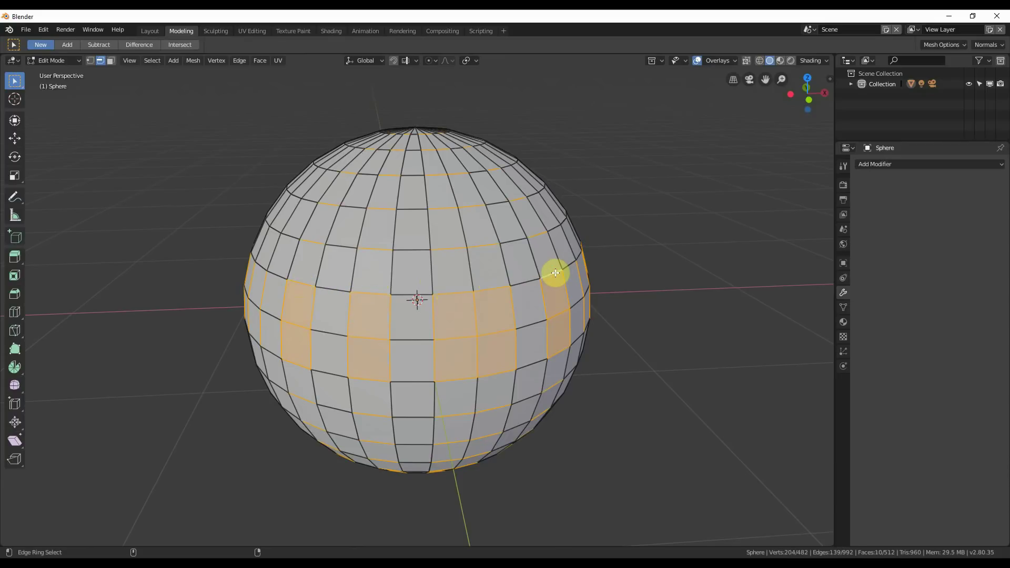
{"action": "key", "text": "ctrl+z"}
{"action": "left_click", "coordinate": [500, 288], "text": "ctrl+alt+shift"}
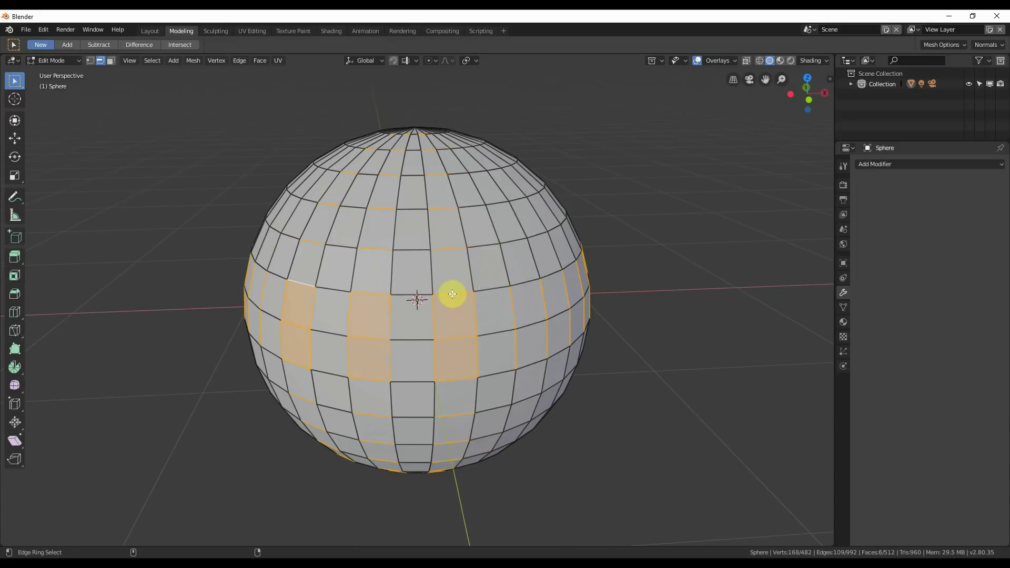
{"action": "left_click", "coordinate": [451, 292], "text": "ctrl+alt+shift"}
{"action": "left_click", "coordinate": [379, 293], "text": "ctrl+alt+shift"}
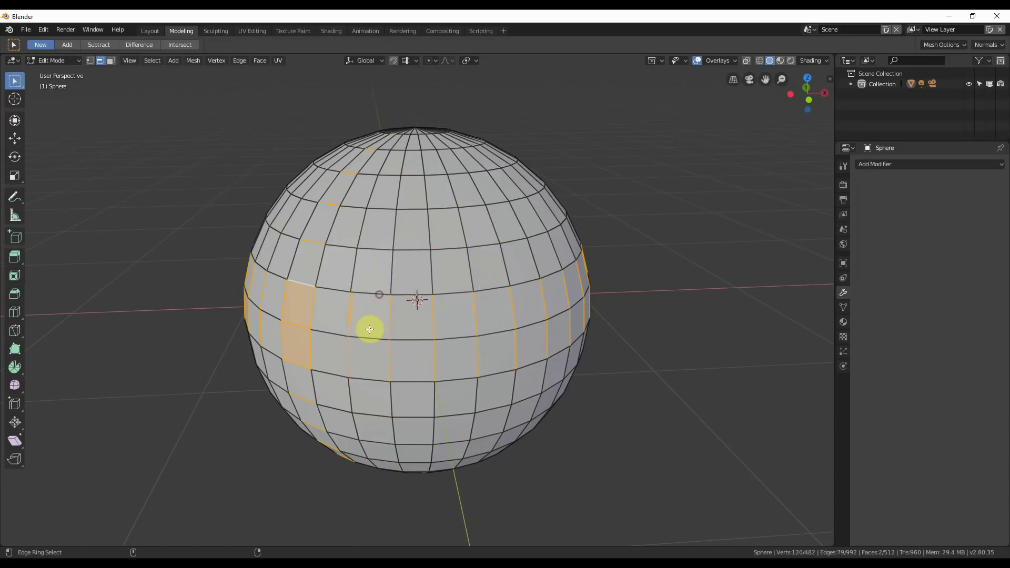
{"action": "left_click", "coordinate": [309, 316], "text": "ctrl+alt+shift"}
{"action": "left_click", "coordinate": [315, 242], "text": "ctrl+alt+shift"}
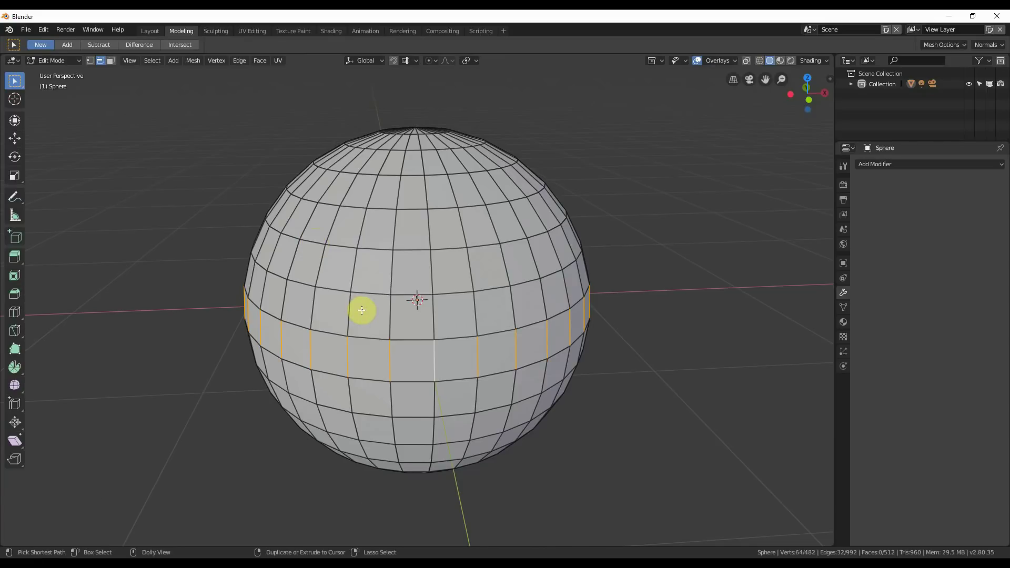
- Clear the edge ring, then Ctrl-pick shortest-path edges up and across the sphere's front
{"action": "left_click", "coordinate": [310, 312], "text": "ctrl+alt+shift"}
{"action": "key", "text": "ctrl+shift"}
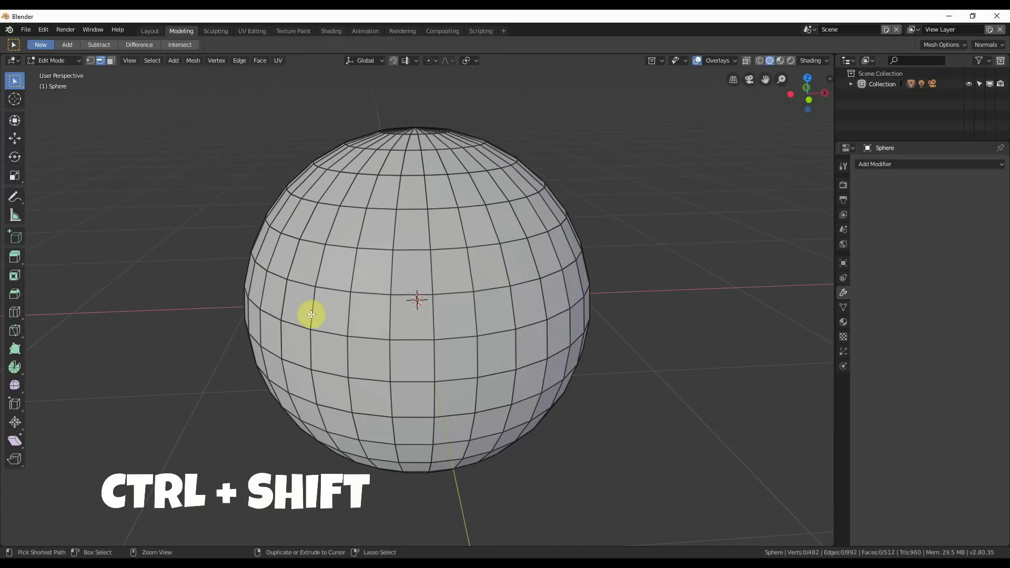
{"action": "left_click", "coordinate": [372, 339], "text": "ctrl+shift"}
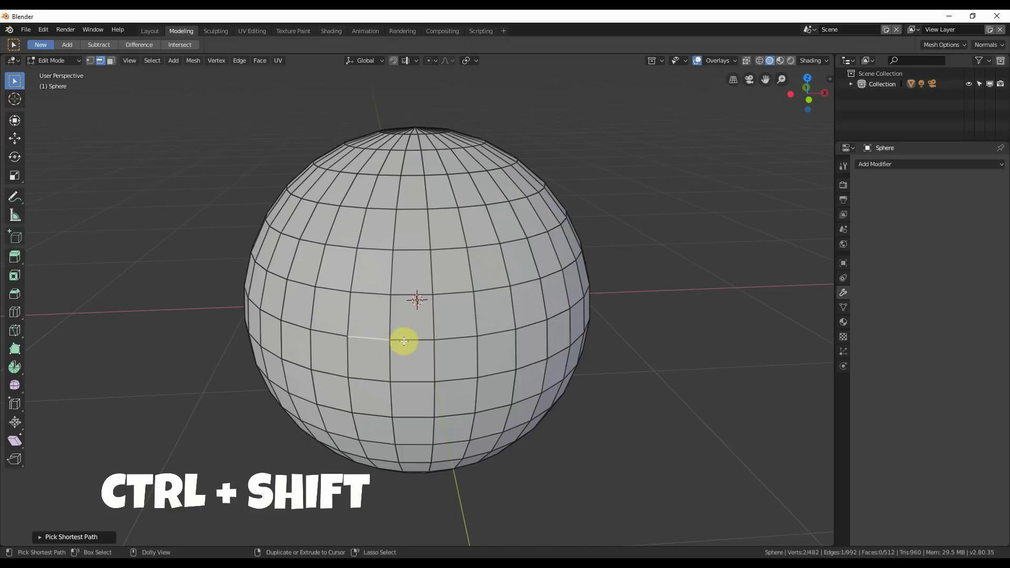
{"action": "left_click", "coordinate": [390, 316], "text": "ctrl+shift"}
{"action": "left_click", "coordinate": [354, 266], "text": "ctrl+shift"}
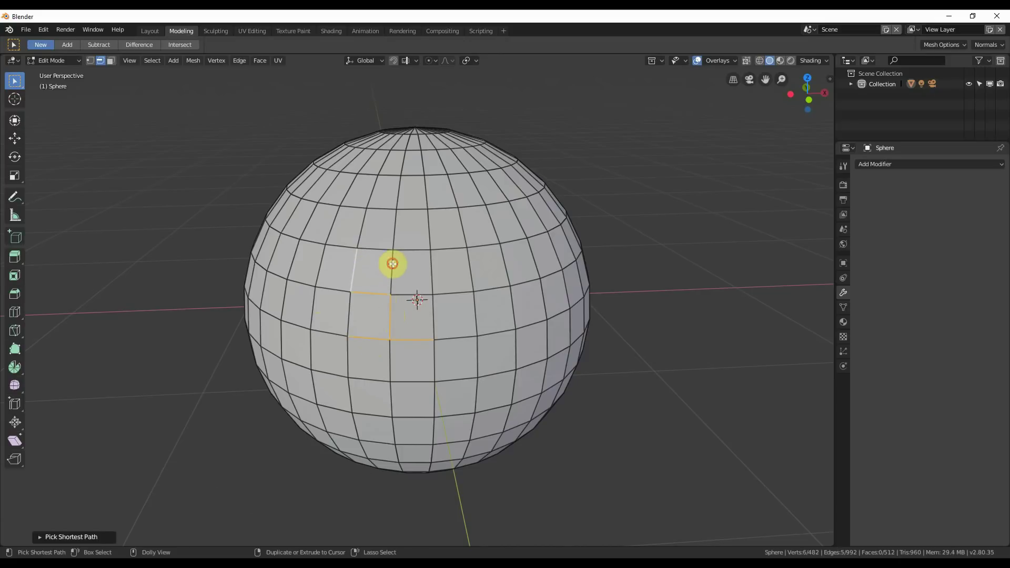
{"action": "left_click", "coordinate": [431, 269], "text": "ctrl+shift"}
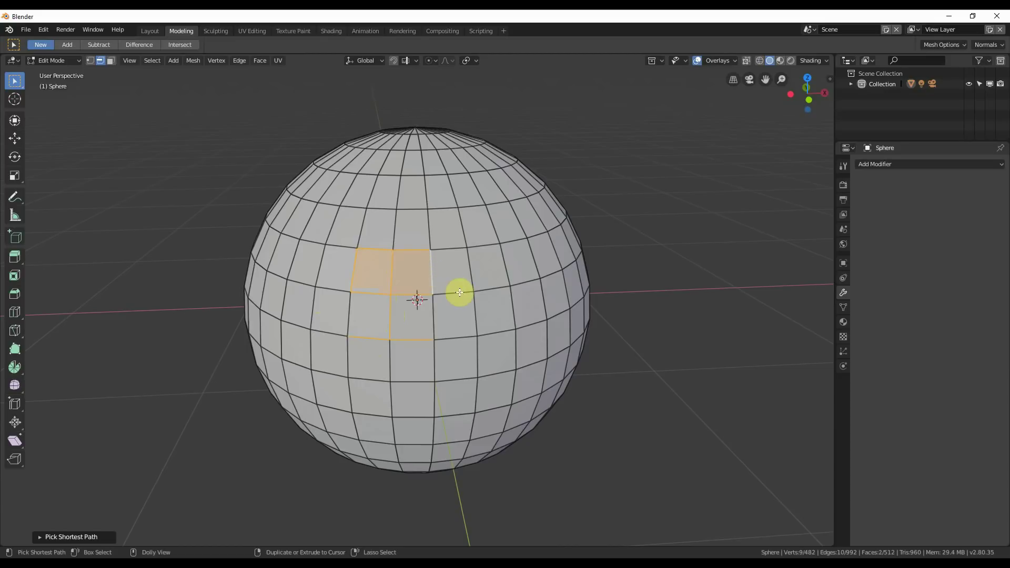
- Extend the shortest path right and upward, then add the face left of the top row
{"action": "left_click", "coordinate": [460, 339], "text": "ctrl+shift"}
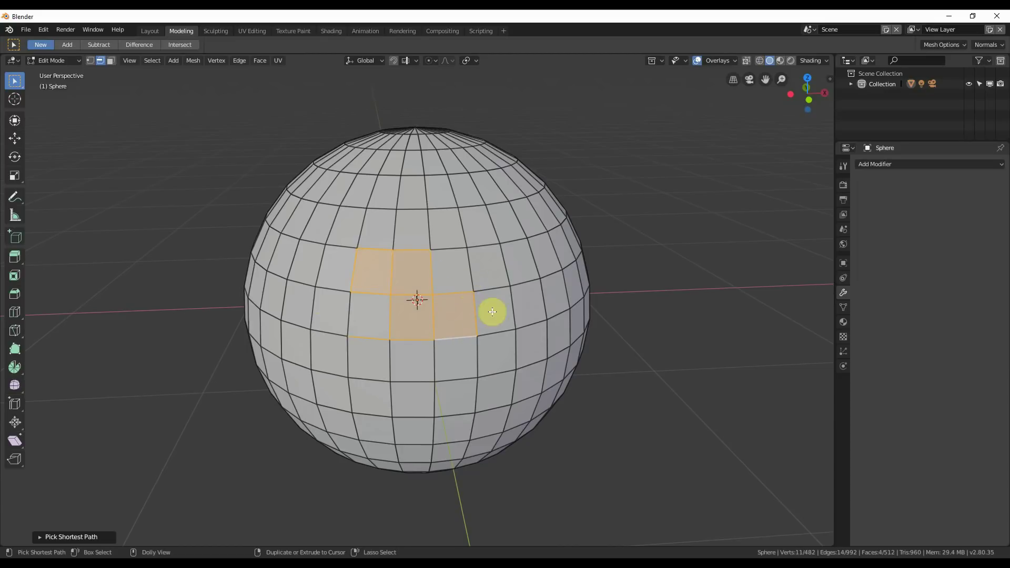
{"action": "left_click", "coordinate": [509, 332], "text": "ctrl+shift"}
{"action": "left_click", "coordinate": [457, 247], "text": "ctrl+shift"}
{"action": "left_click", "coordinate": [339, 288], "text": "ctrl"}
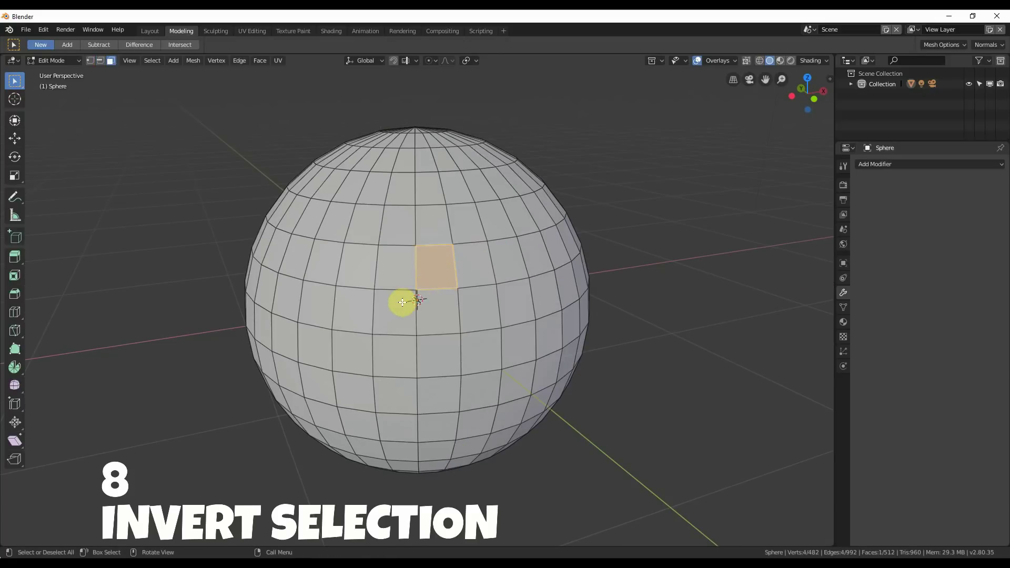
- Select the face just left of the current one, invert the selection, then invert it back
{"action": "left_click", "coordinate": [402, 273]}
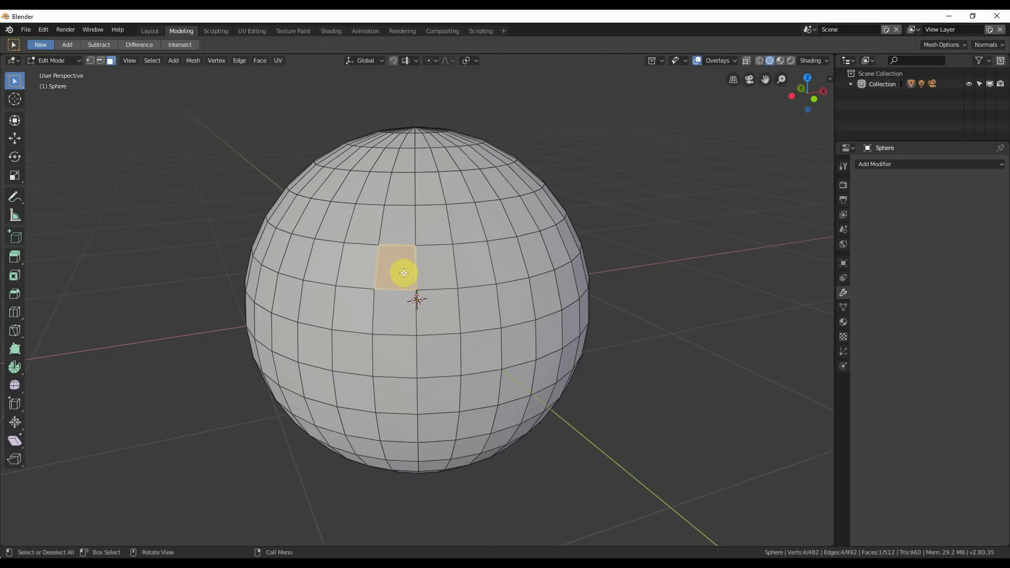
{"action": "key", "text": "ctrl+i"}
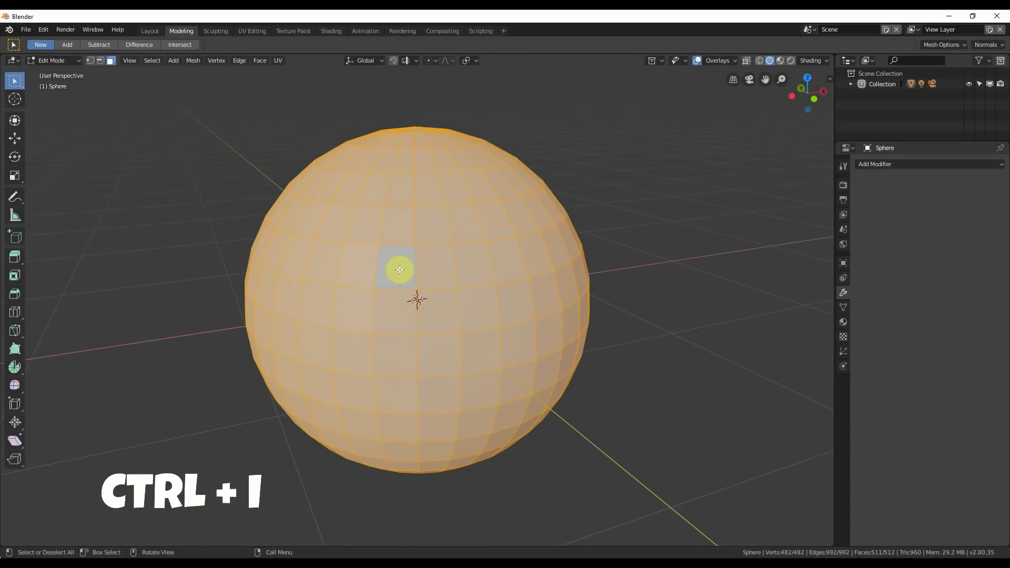
{"action": "key", "text": "ctrl+i"}
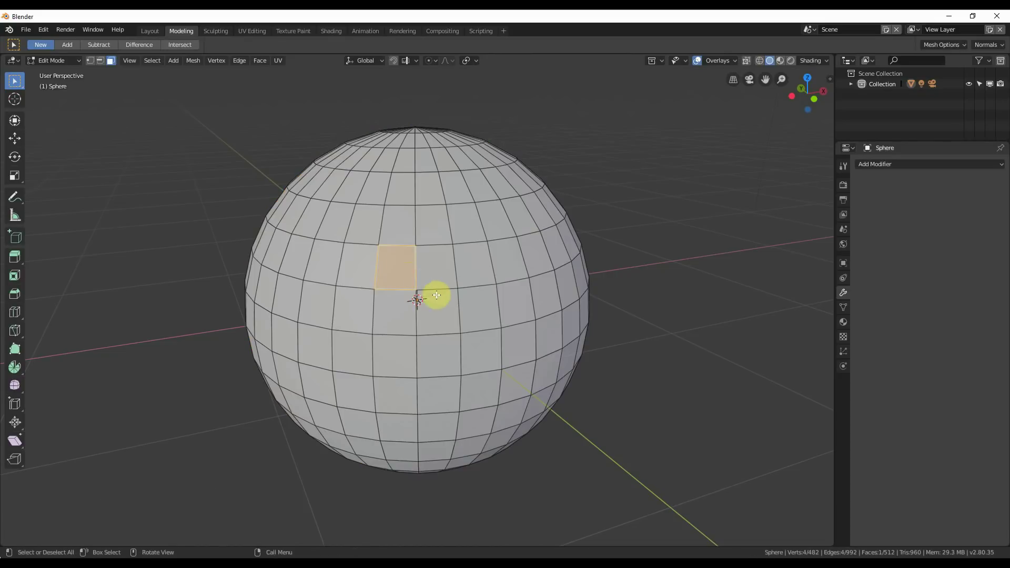
- Box-select more faces into a 17-face patch, then invert it and restore it
{"action": "left_click_drag", "start_coordinate": [325, 253], "coordinate": [399, 356]}
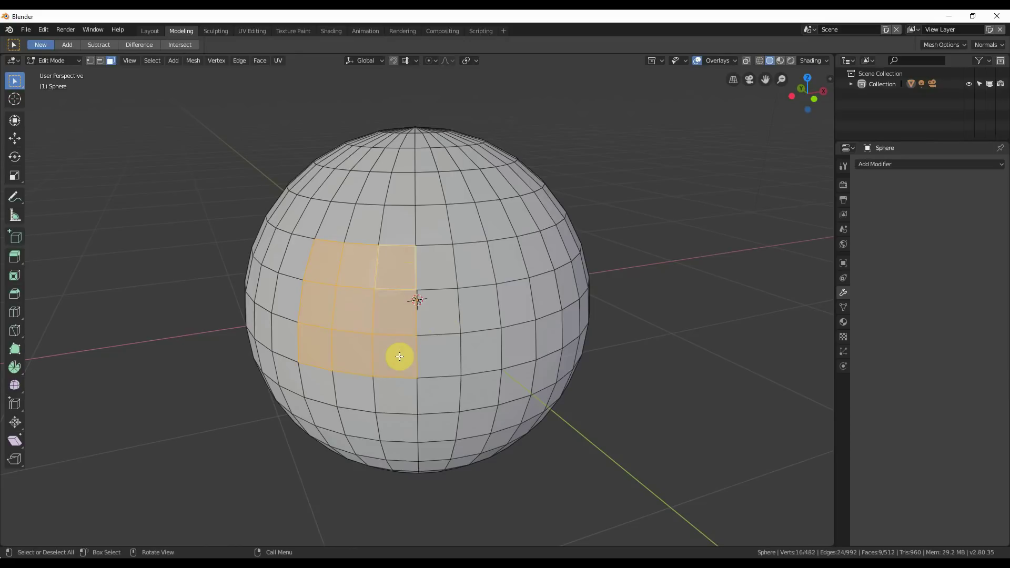
{"action": "left_click_drag", "start_coordinate": [321, 264], "coordinate": [424, 349]}
{"action": "key", "text": "ctrl+i"}
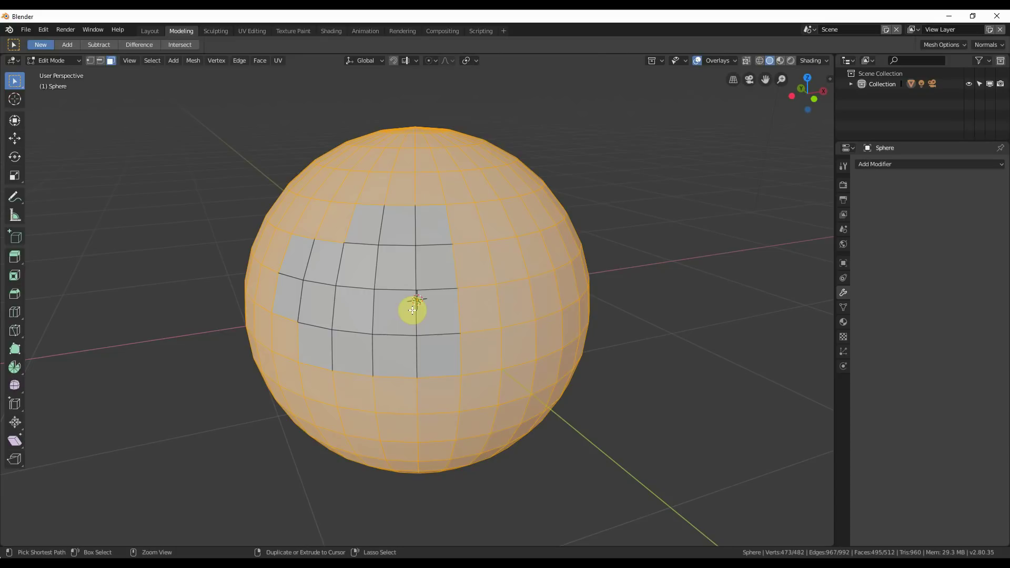
{"action": "key", "text": "ctrl+i"}
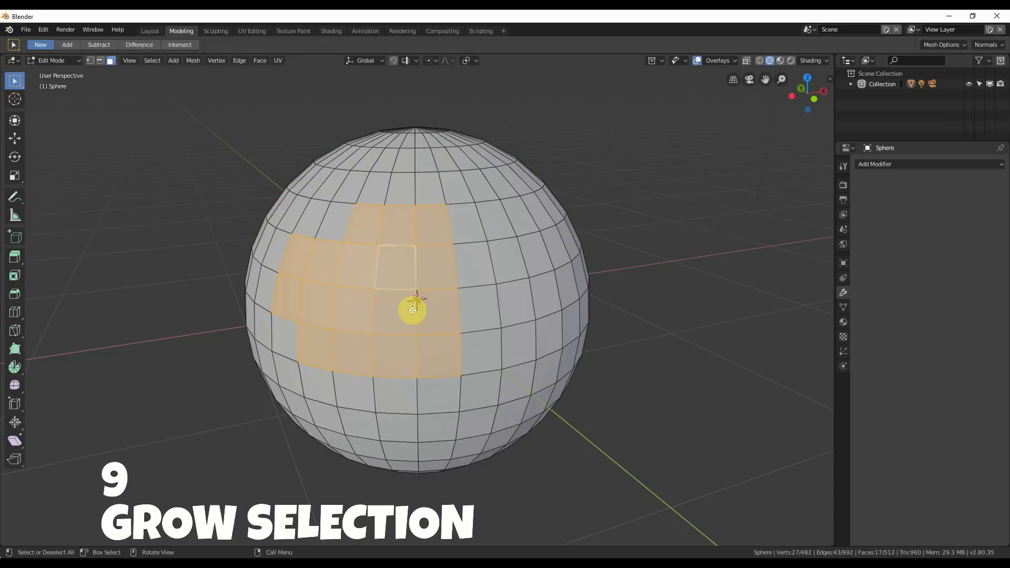
- Grow a single face above centre with Select More until the whole sphere is selected, then deselect all
{"action": "left_click", "coordinate": [434, 316]}
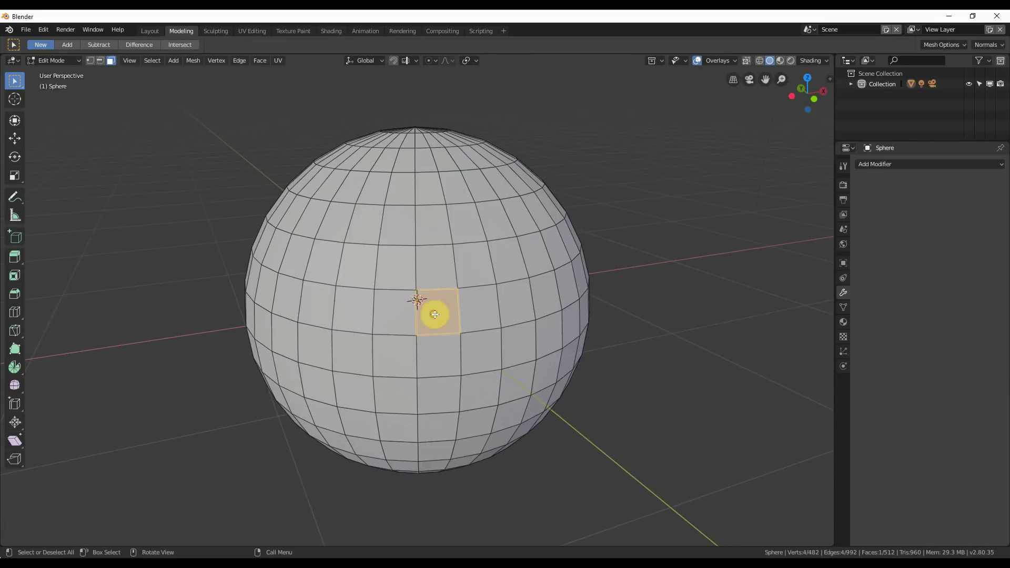
{"action": "left_click", "coordinate": [434, 274]}
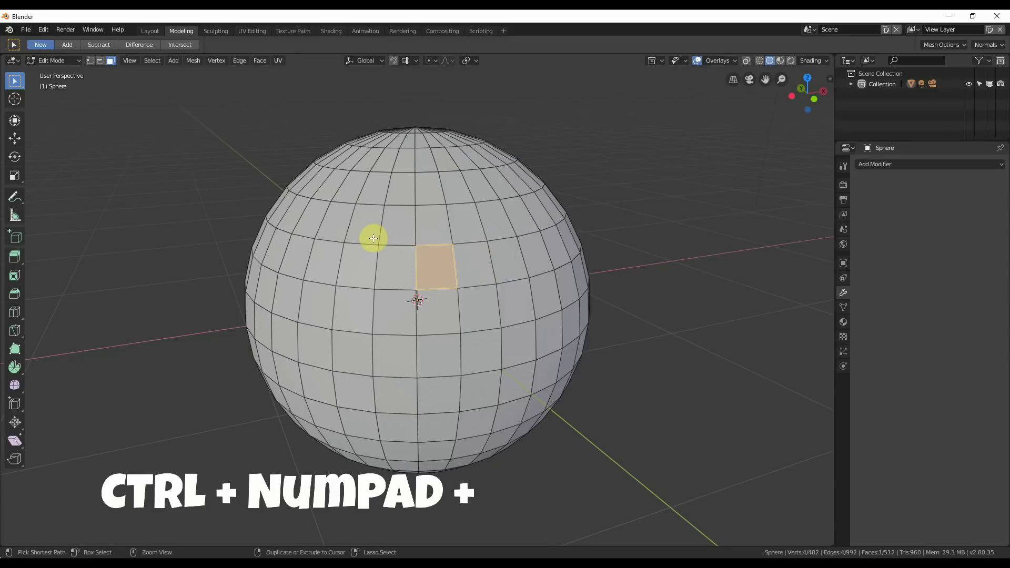
{"action": "key", "text": "ctrl+KP_Add"}
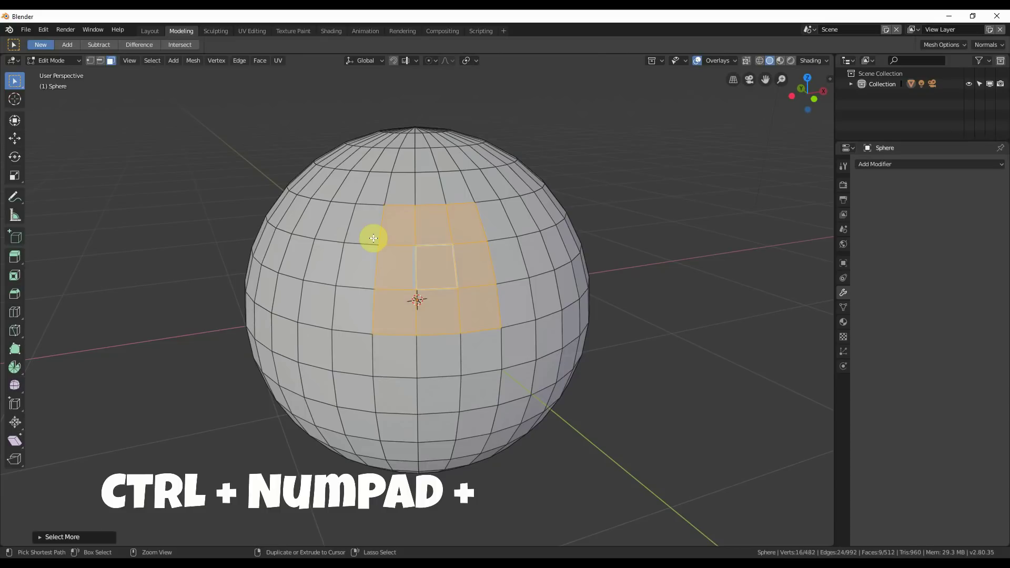
{"action": "key", "text": "ctrl+KP_Add"}
{"action": "key", "text": "ctrl+KP_Add"}
{"action": "key", "text": "ctrl+KP_Add"}
{"action": "key", "text": "ctrl+KP_Add"}
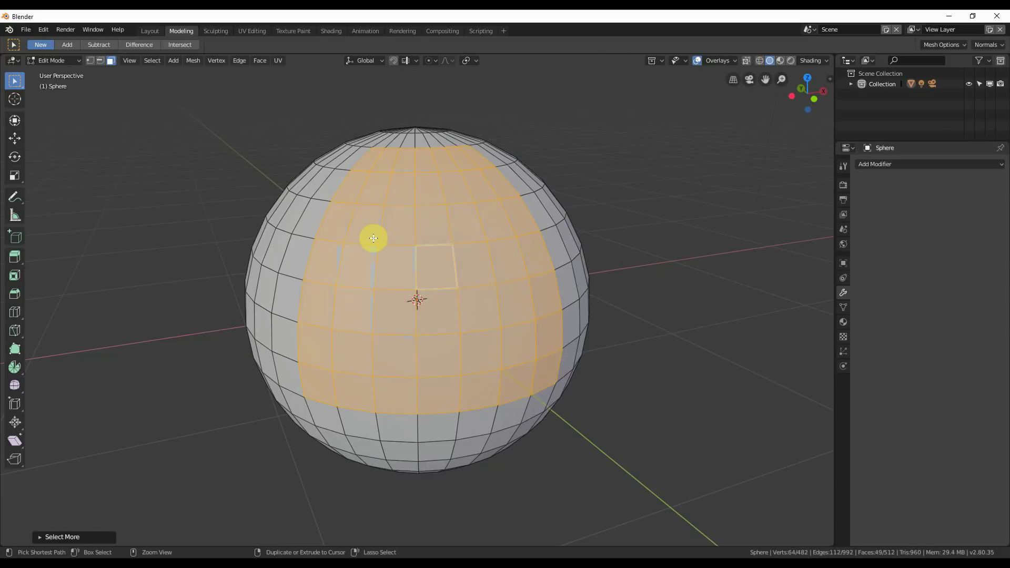
{"action": "key", "text": "ctrl+KP_Add"}
{"action": "key", "text": "ctrl+KP_Add"}
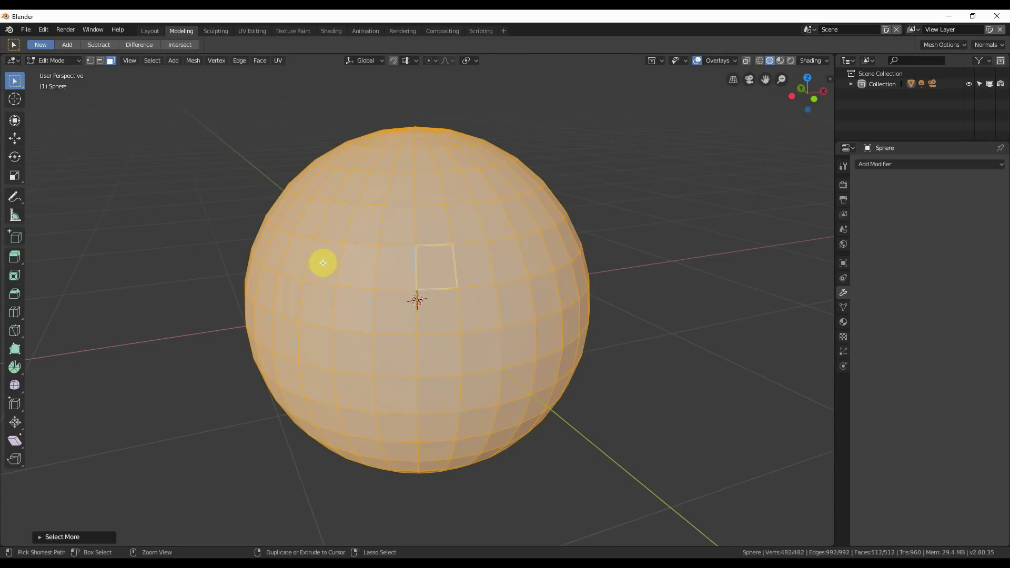
{"action": "mouse_move", "coordinate": [323, 262]}
{"action": "middle_mouse_down"}
{"action": "mouse_move", "coordinate": [396, 273]}
{"action": "mouse_move", "coordinate": [622, 261]}
{"action": "mouse_move", "coordinate": [377, 254]}
{"action": "mouse_move", "coordinate": [333, 263]}
{"action": "middle_mouse_up"}
{"action": "key", "text": "ctrl+KP_Add"}
{"action": "key", "text": "alt+a"}
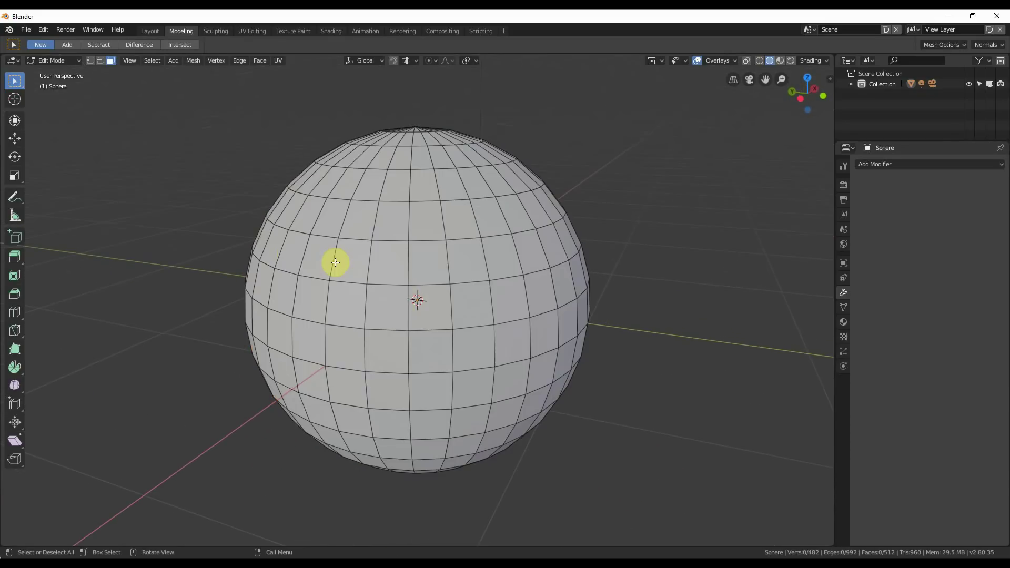
- Repeatedly select the face above centre, grow it up to 49 faces, and shrink it to nothing
{"action": "left_click", "coordinate": [425, 262]}
{"action": "key", "text": "ctrl+KP_Add"}
{"action": "key", "text": "ctrl+KP_Add"}
{"action": "key", "text": "ctrl+KP_Add"}
{"action": "key", "text": "ctrl+KP_Add"}
{"action": "key", "text": "ctrl+KP_Add"}
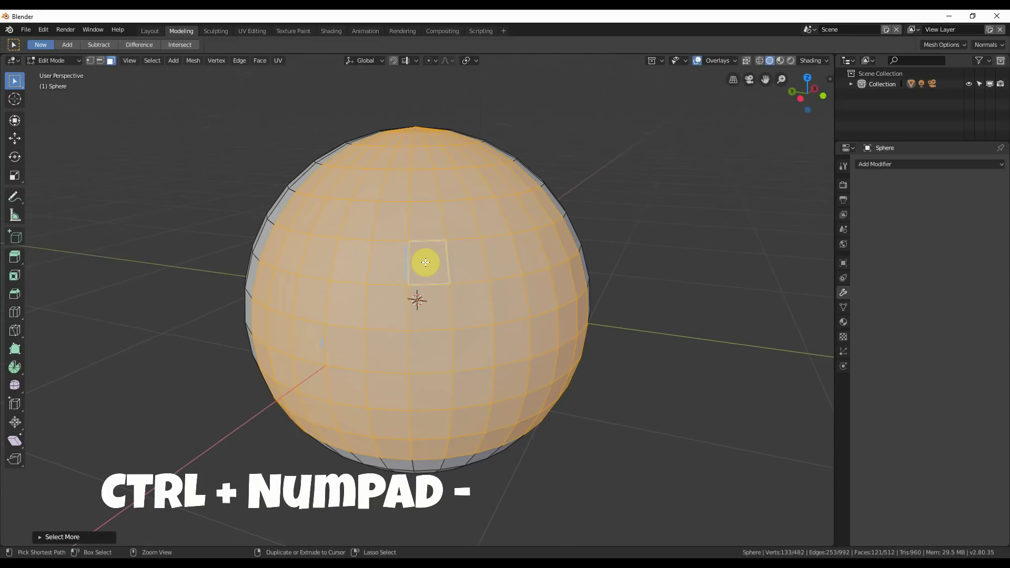
{"action": "key", "text": "ctrl+KP_Subtract"}
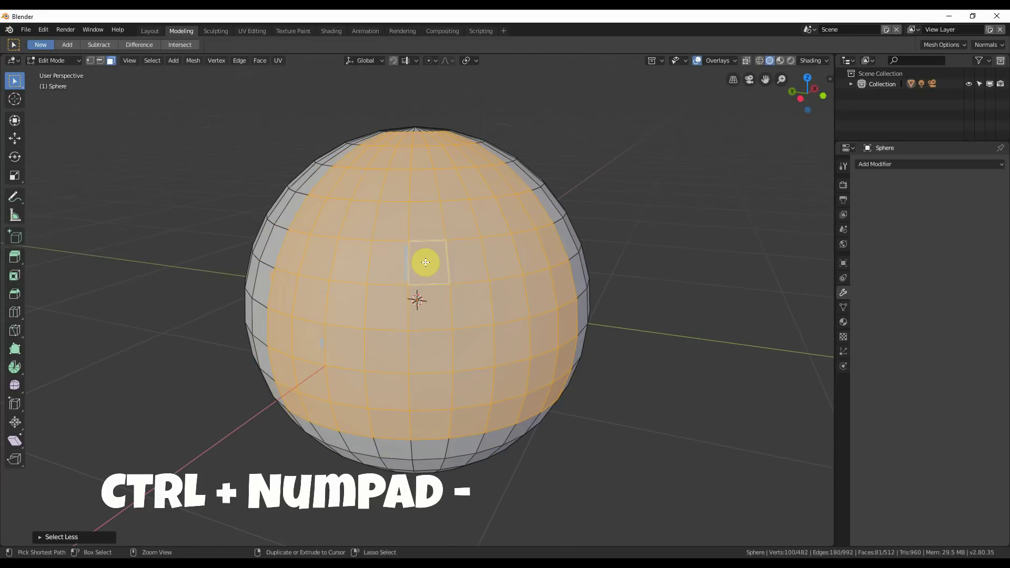
{"action": "key", "text": "ctrl+KP_Subtract"}
{"action": "key", "text": "ctrl+KP_Subtract"}
{"action": "key", "text": "ctrl+KP_Subtract"}
{"action": "key", "text": "ctrl+KP_Subtract"}
{"action": "key", "text": "ctrl+KP_Subtract"}
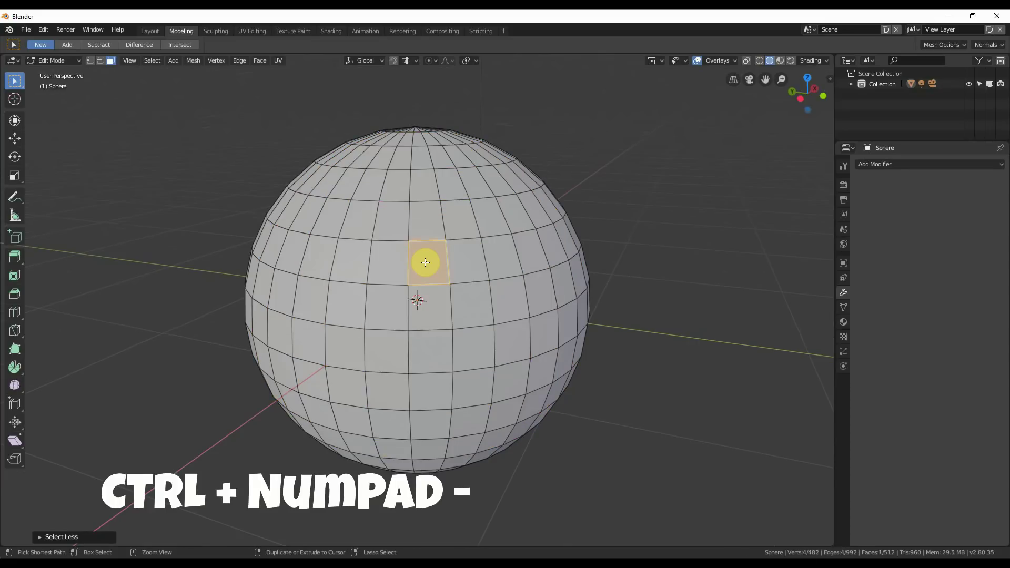
{"action": "left_click", "coordinate": [425, 262]}
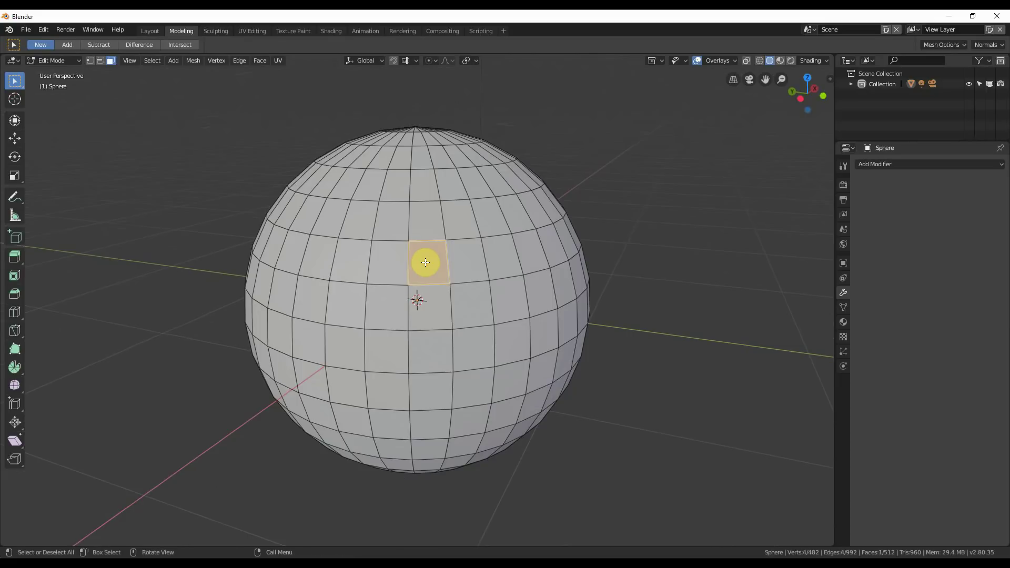
{"action": "key", "text": "ctrl+KP_Add"}
{"action": "key", "text": "ctrl+KP_Add"}
{"action": "key", "text": "ctrl+KP_Add"}
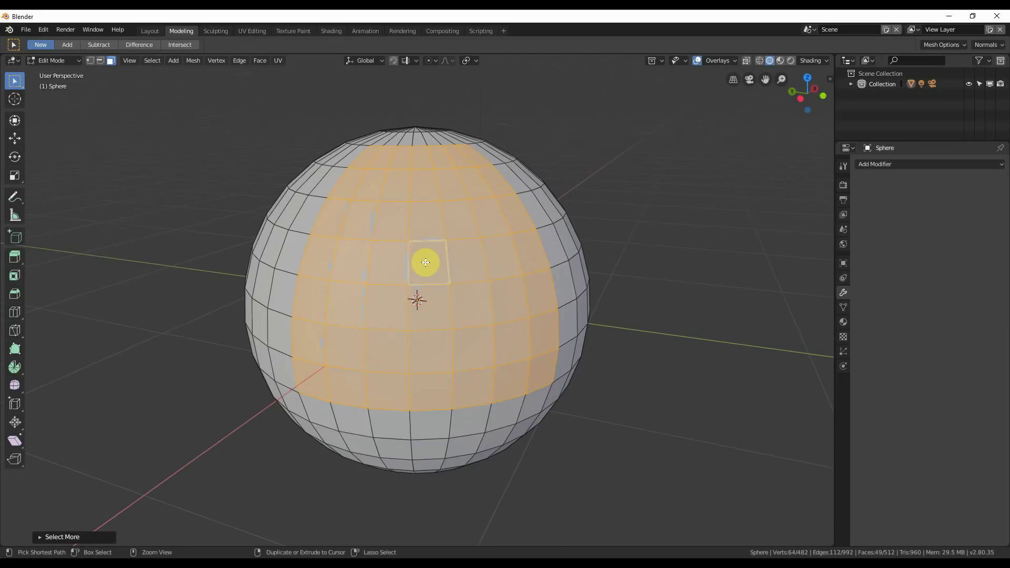
{"action": "key", "text": "ctrl+KP_Subtract"}
{"action": "key", "text": "ctrl+KP_Subtract"}
{"action": "key", "text": "ctrl+KP_Subtract"}
{"action": "key", "text": "ctrl+KP_Subtract"}
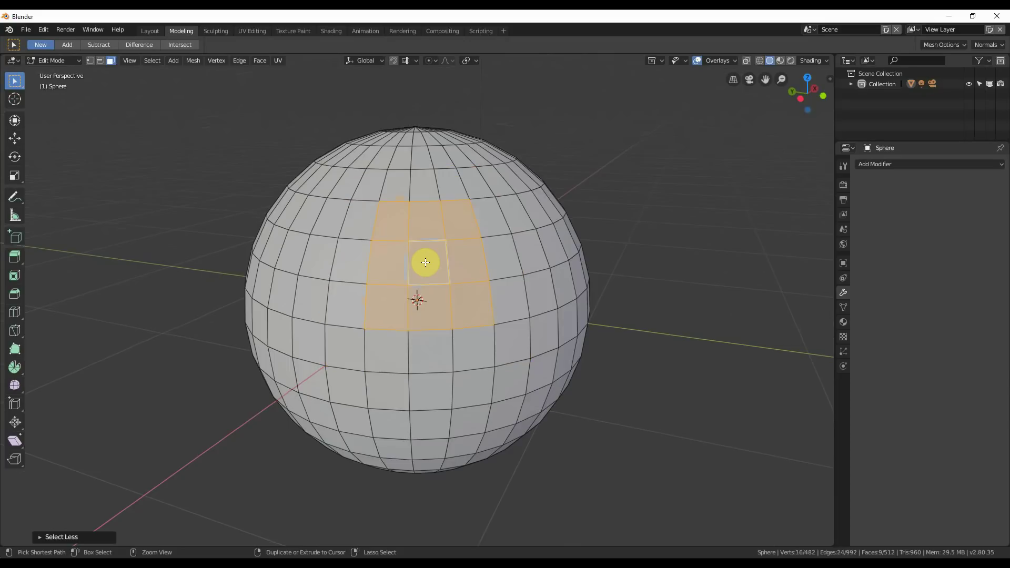
{"action": "left_click", "coordinate": [426, 262]}
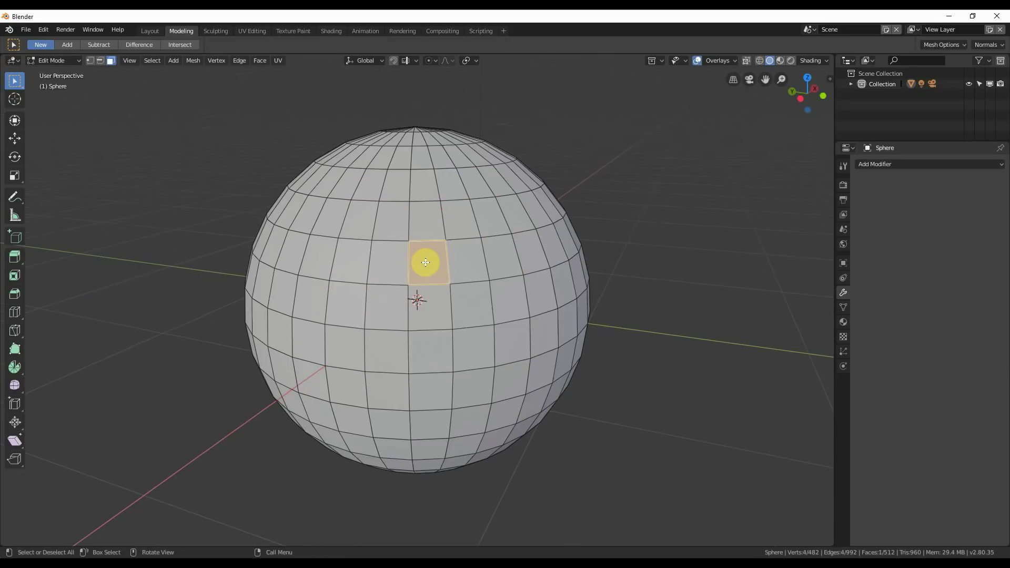
{"action": "key", "text": "ctrl+KP_Subtract"}
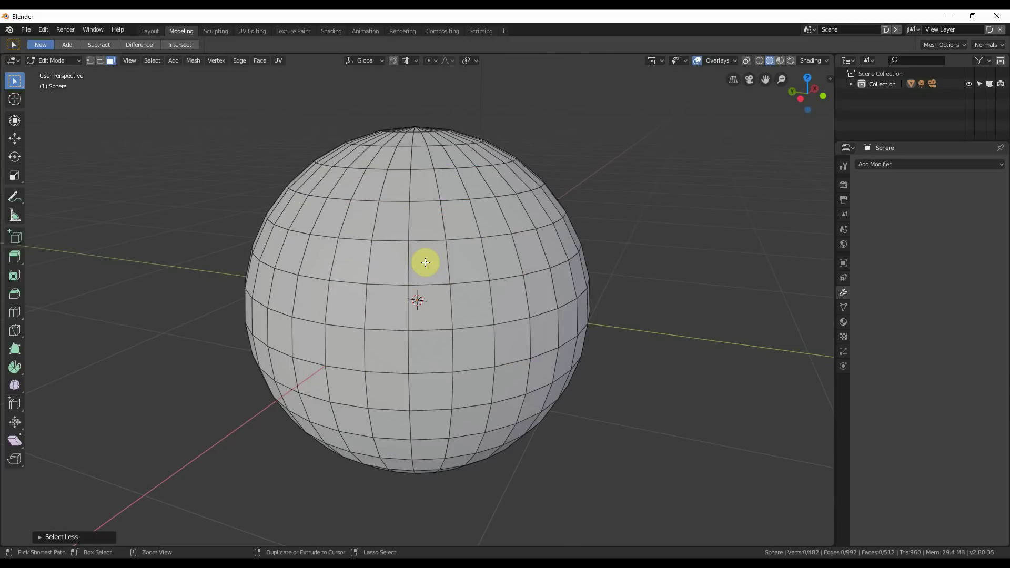
- Reselect that face, grow it by two rings and shrink back, ending with only that face selected
{"action": "left_click", "coordinate": [426, 262]}
{"action": "key", "text": "ctrl+KP_Add"}
{"action": "key", "text": "ctrl+KP_Add"}
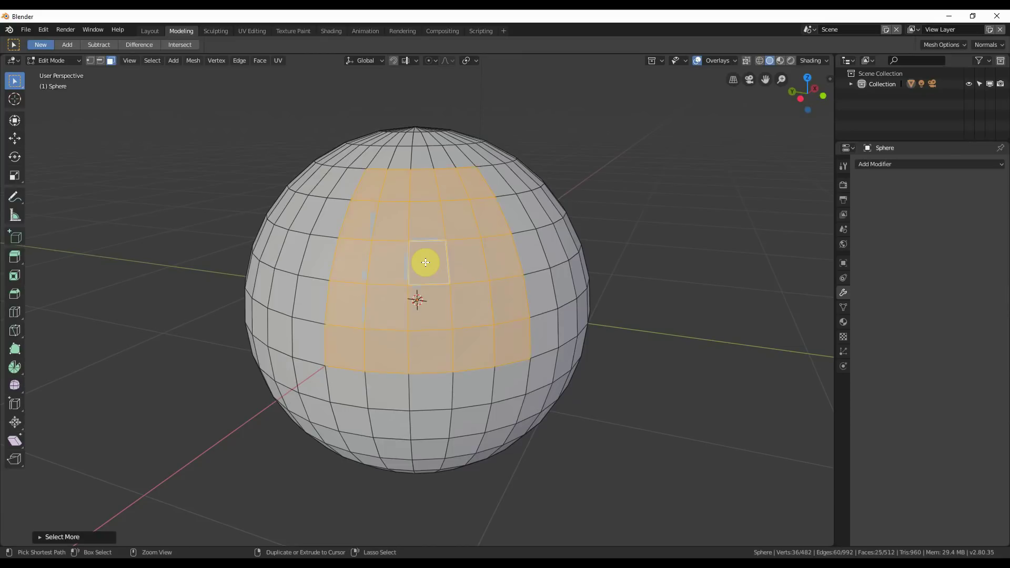
{"action": "key", "text": "ctrl+KP_Add"}
{"action": "key", "text": "ctrl+KP_Subtract"}
{"action": "key", "text": "ctrl+KP_Subtract"}
{"action": "key", "text": "ctrl+KP_Subtract"}
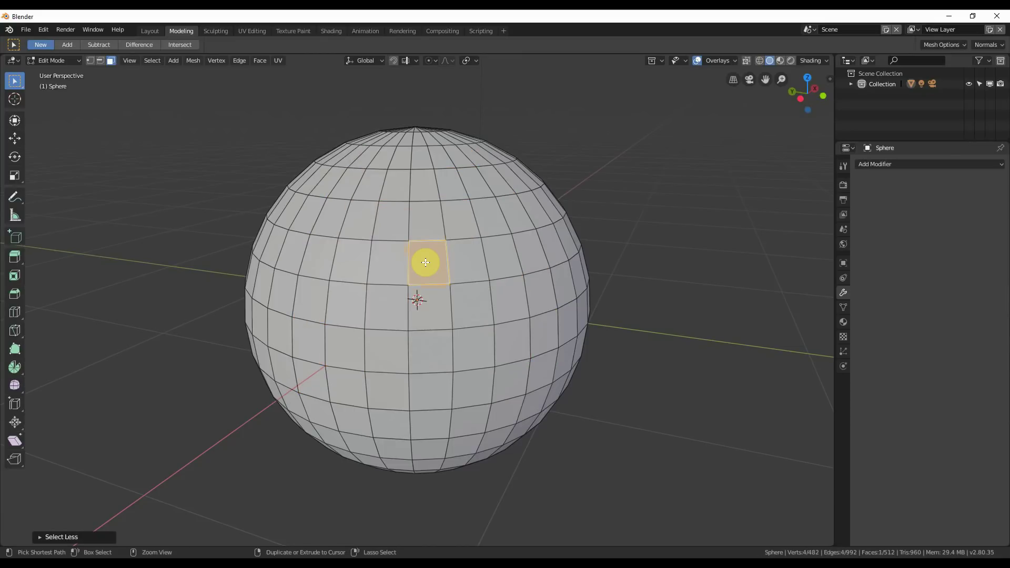
{"action": "key", "text": "ctrl+KP_Subtract"}
{"action": "left_click", "coordinate": [426, 262]}
{"action": "key", "text": "ctrl+KP_Add"}
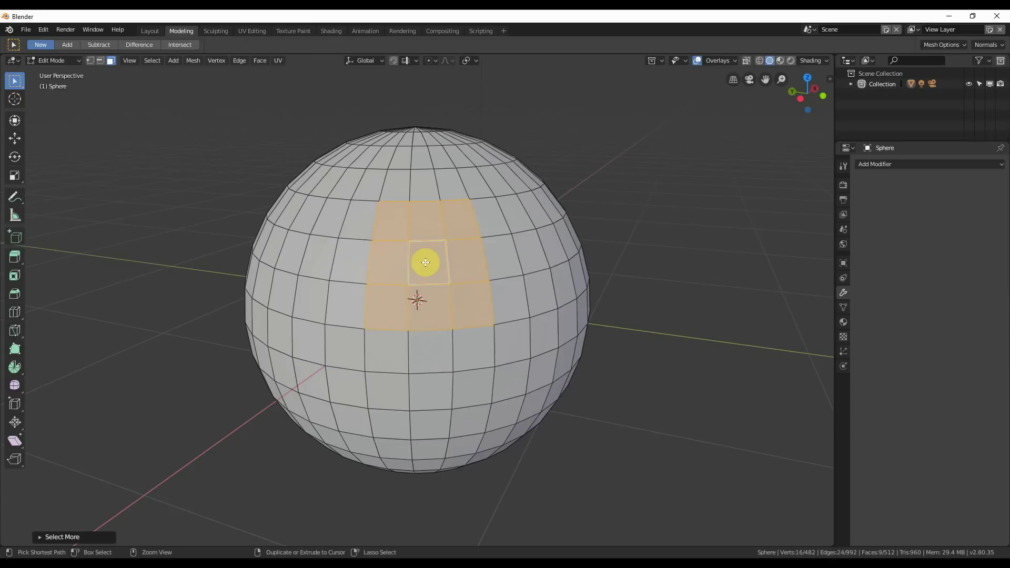
{"action": "key", "text": "ctrl+KP_Add"}
{"action": "key", "text": "ctrl+KP_Add"}
{"action": "key", "text": "ctrl+KP_Subtract"}
{"action": "key", "text": "ctrl+KP_Subtract"}
{"action": "key", "text": "ctrl+KP_Subtract"}
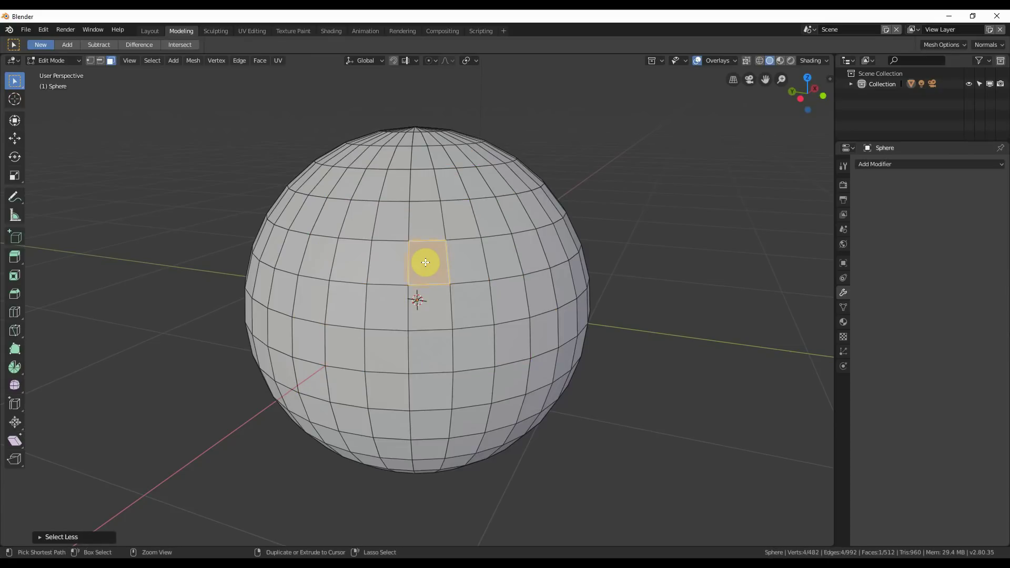
{"action": "key", "text": "ctrl+KP_Add"}
{"action": "key", "text": "ctrl+KP_Add"}
{"action": "key", "text": "ctrl+KP_Add"}
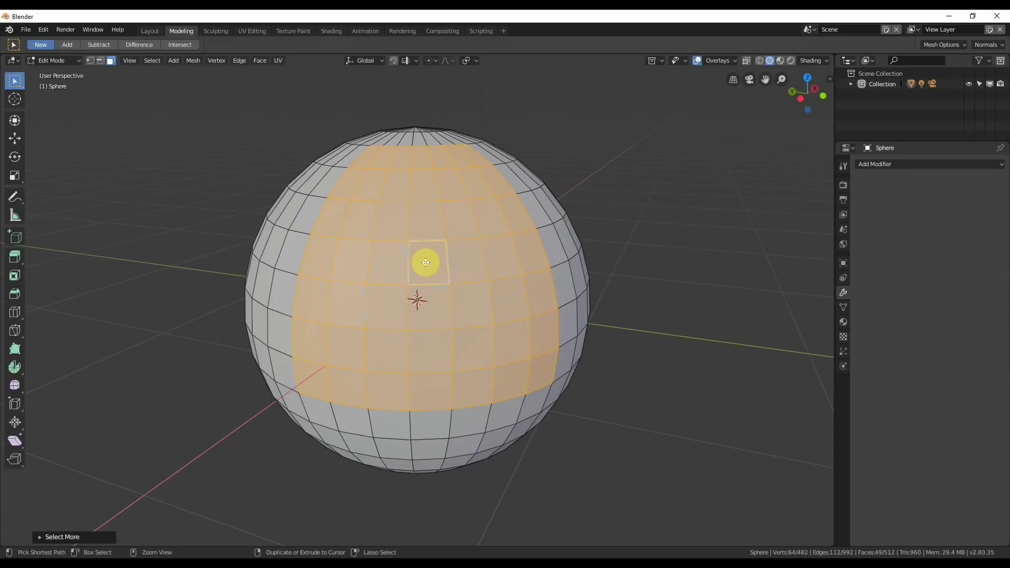
{"action": "key", "text": "ctrl+KP_Subtract"}
{"action": "key", "text": "ctrl+KP_Subtract"}
{"action": "key", "text": "ctrl+KP_Subtract"}
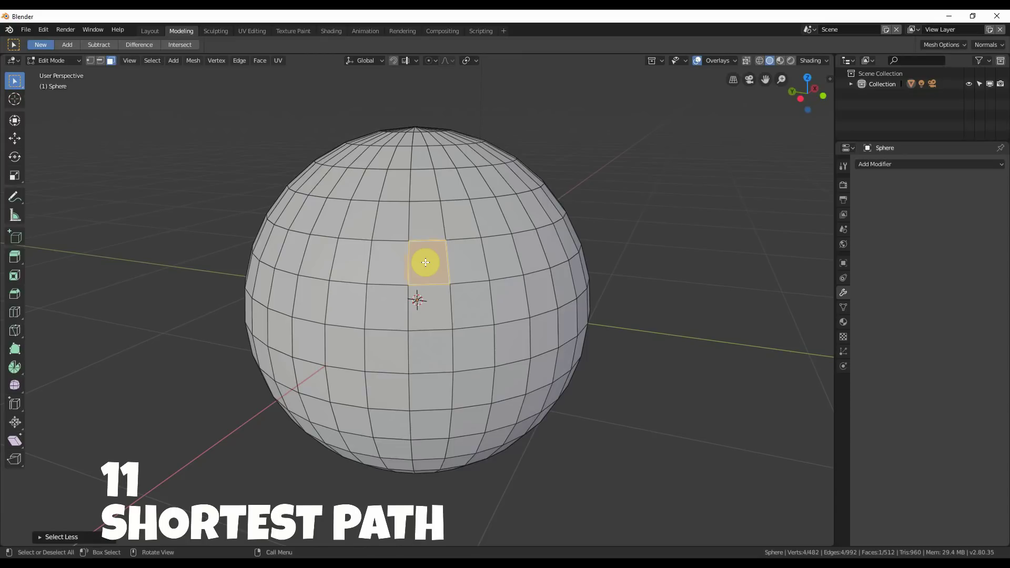
- In vertex mode, pick a vertex above-left of centre and Ctrl-click a lower-right vertex for a 9-vertex path
{"action": "left_click", "coordinate": [90, 60]}
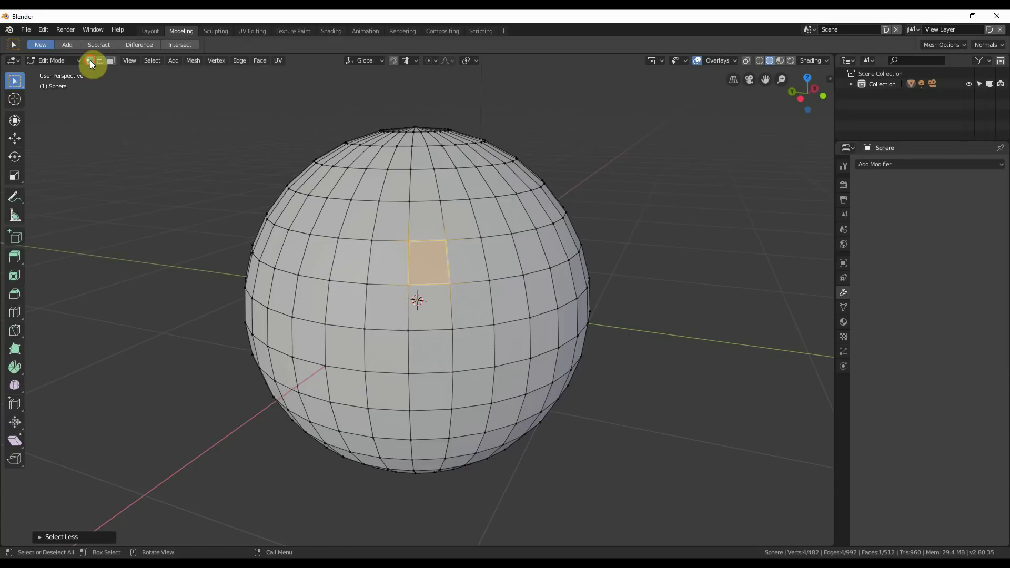
{"action": "left_click", "coordinate": [370, 240]}
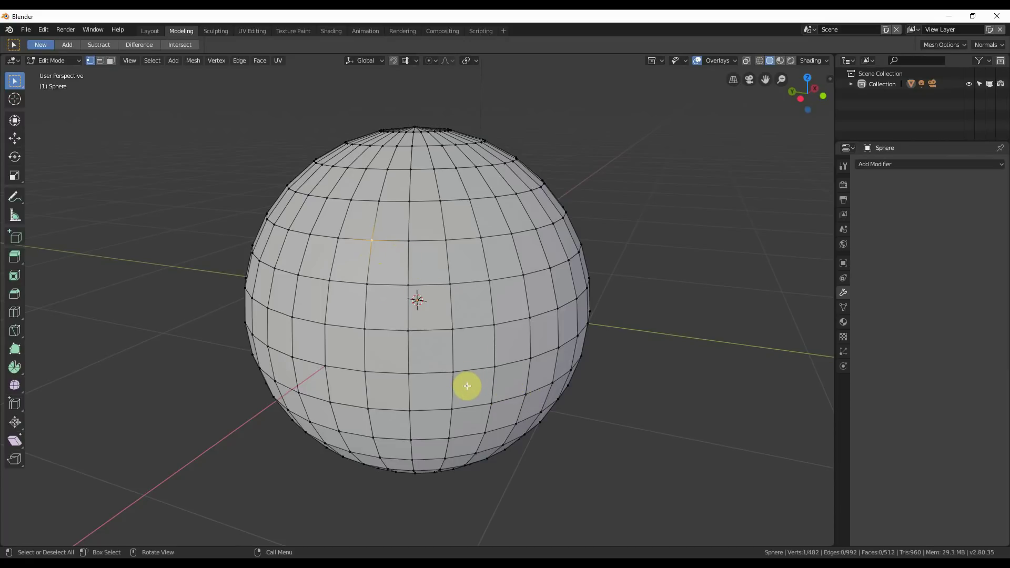
{"action": "left_click", "coordinate": [525, 394], "text": "ctrl"}
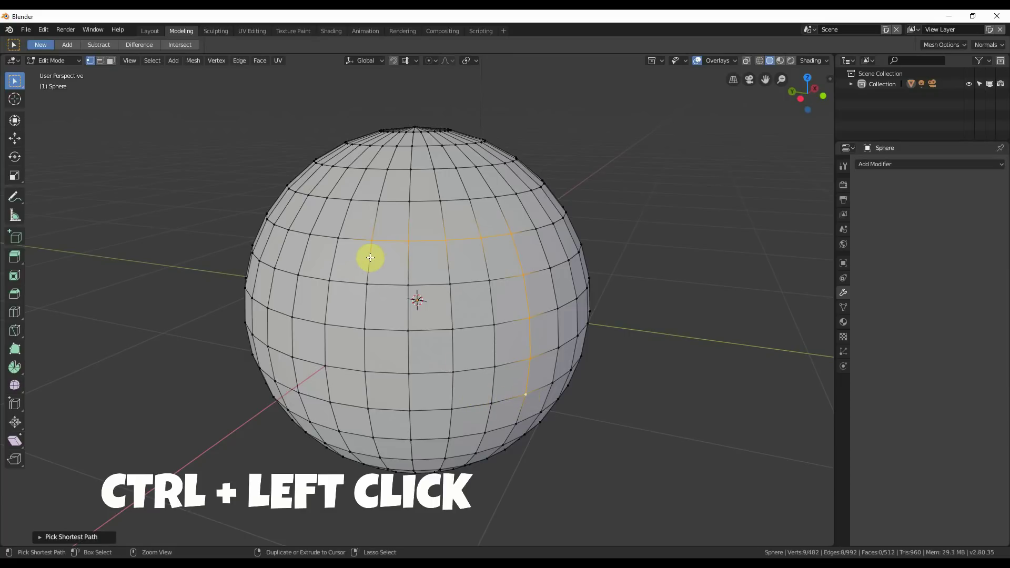